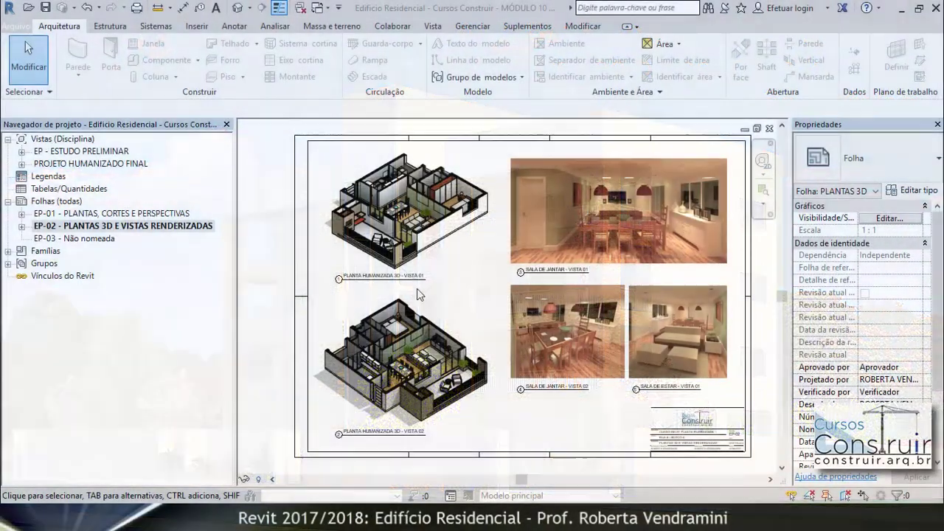
# Open blank sheet EP-03, then CORTE LONGITUDINAL 3D from PROJETO HUMANIZADO FINAL > Vistas 3D.
pyautogui.scroll(3, 659, 413)
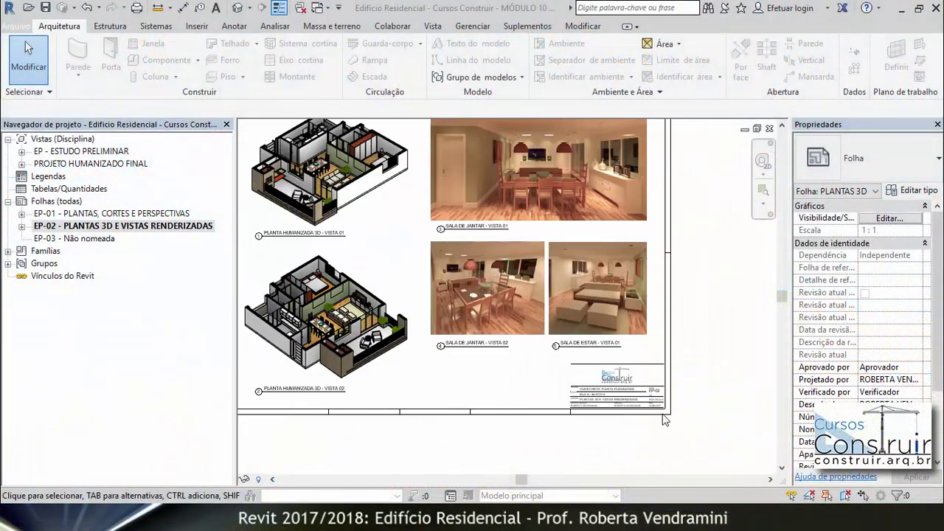
pyautogui.scroll(2, 659, 413)
pyautogui.scroll(2, 659, 413)
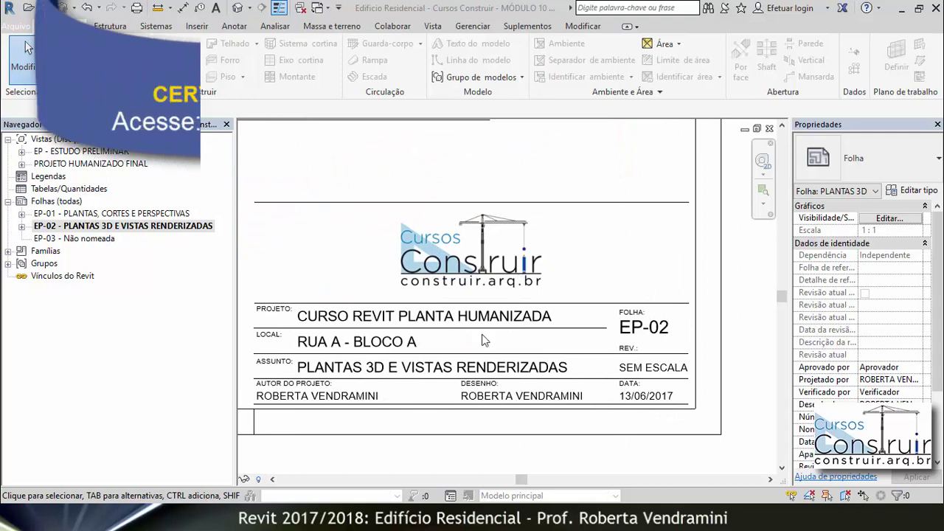
pyautogui.scroll(2, 487, 310)
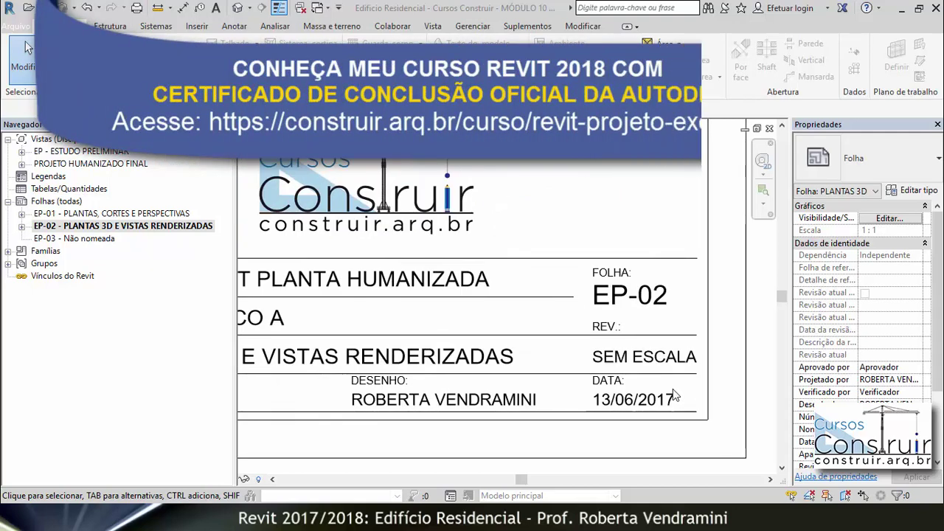
pyautogui.scroll(2, 555, 354)
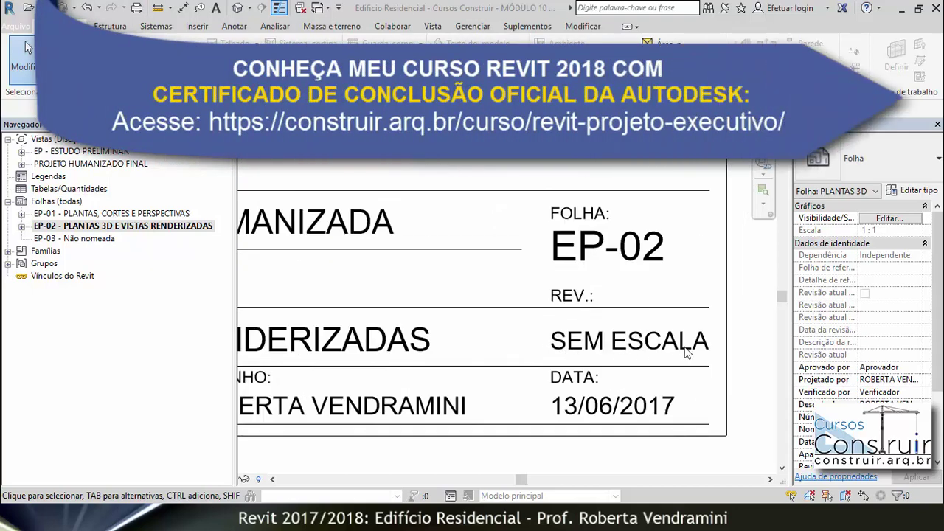
pyautogui.scroll(-2, 697, 376)
pyautogui.scroll(-1, 668, 435)
pyautogui.scroll(-2, 664, 435)
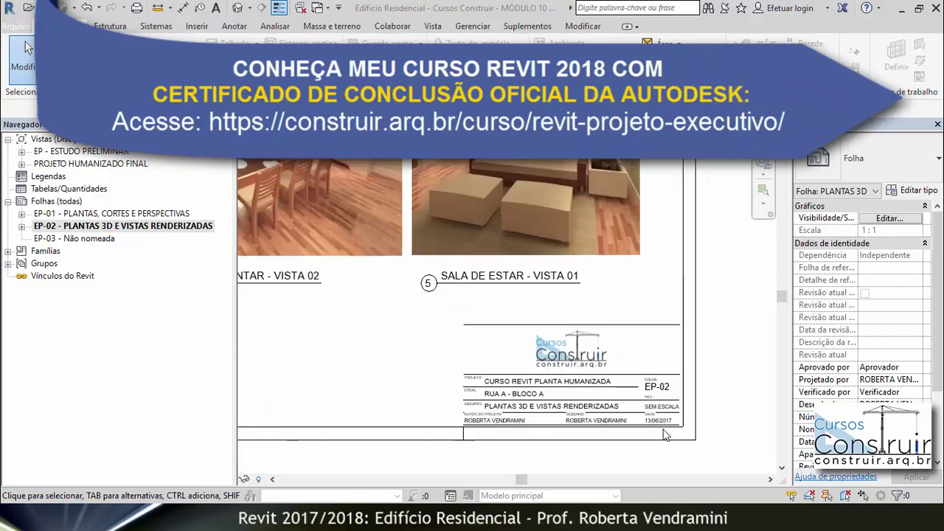
pyautogui.scroll(-1, 664, 435)
pyautogui.scroll(-1, 664, 435)
pyautogui.scroll(1, 558, 305)
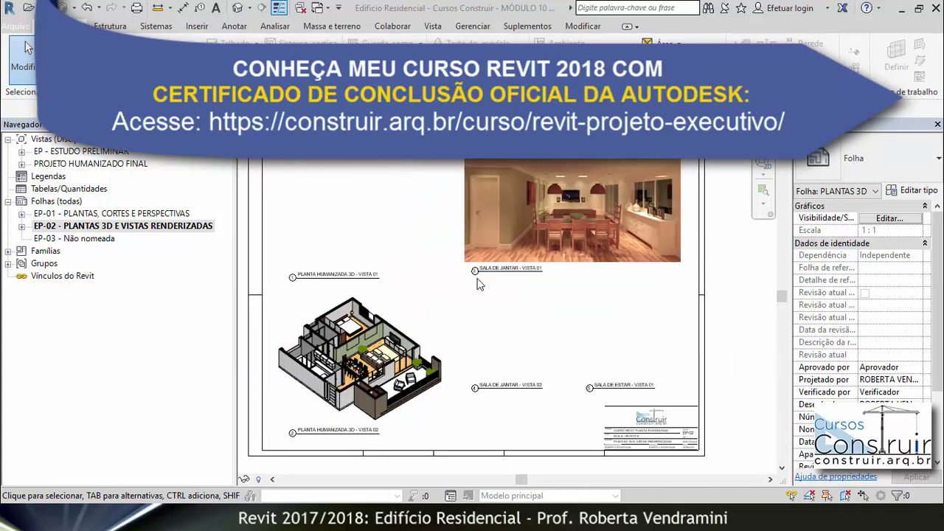
pyautogui.scroll(2, 497, 278)
pyautogui.scroll(1, 497, 278)
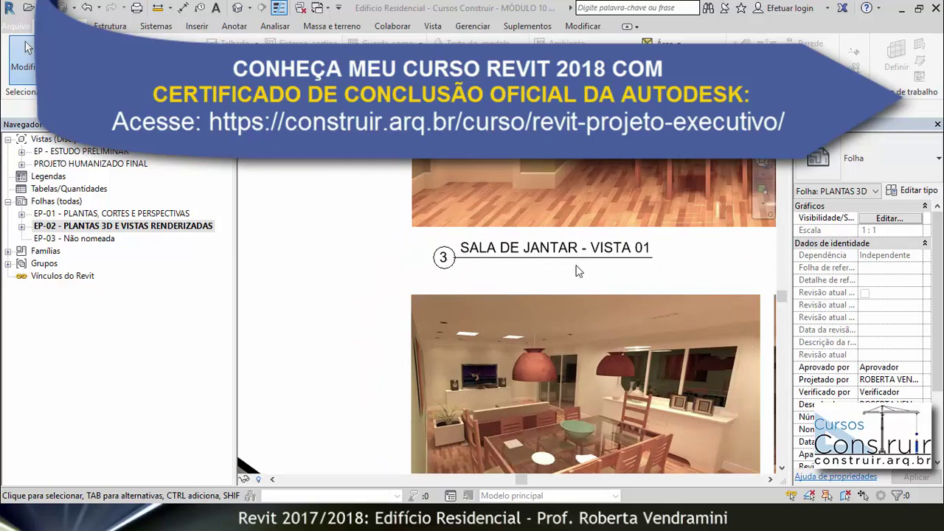
pyautogui.scroll(-2, 578, 272)
pyautogui.scroll(-2, 561, 281)
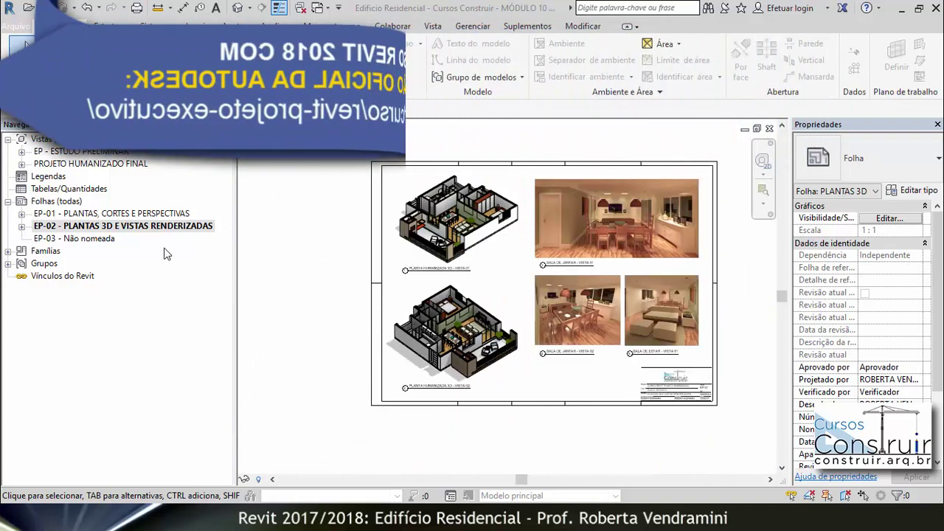
pyautogui.click(62, 241)
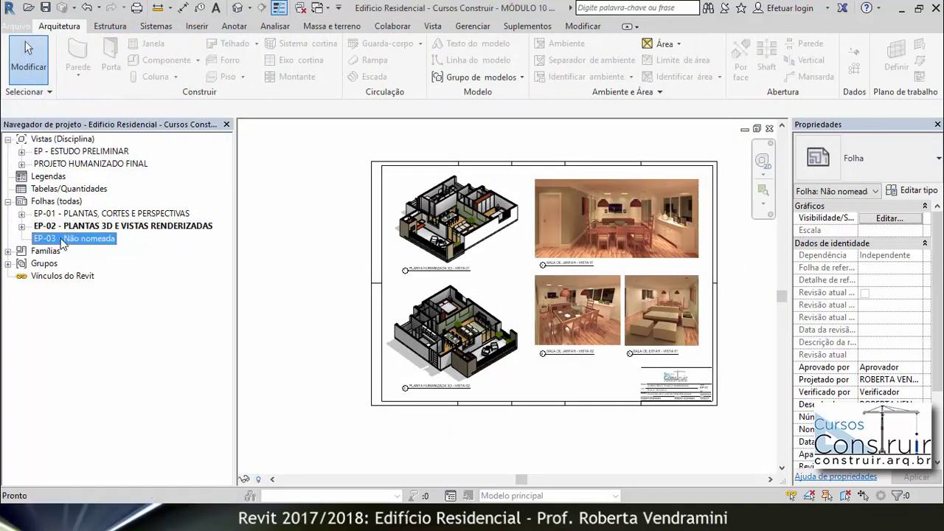
pyautogui.doubleClick(63, 242)
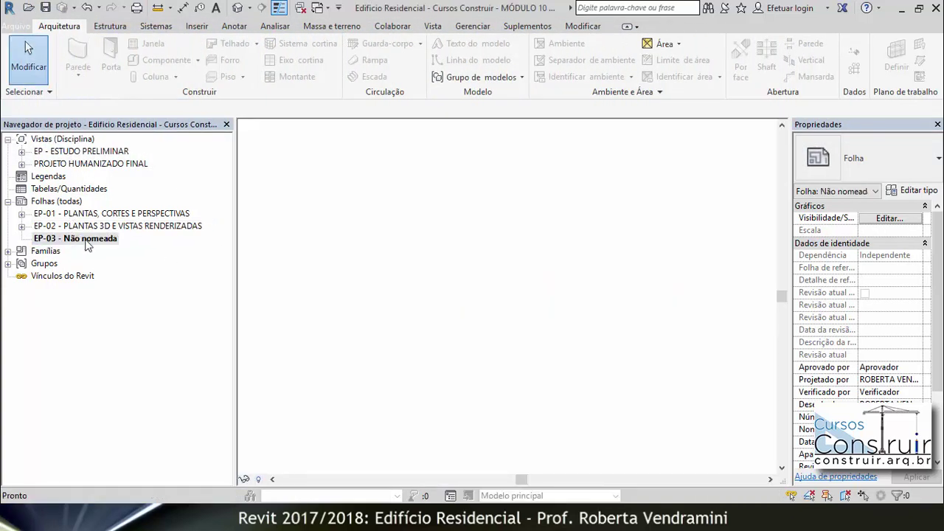
pyautogui.click(22, 164)
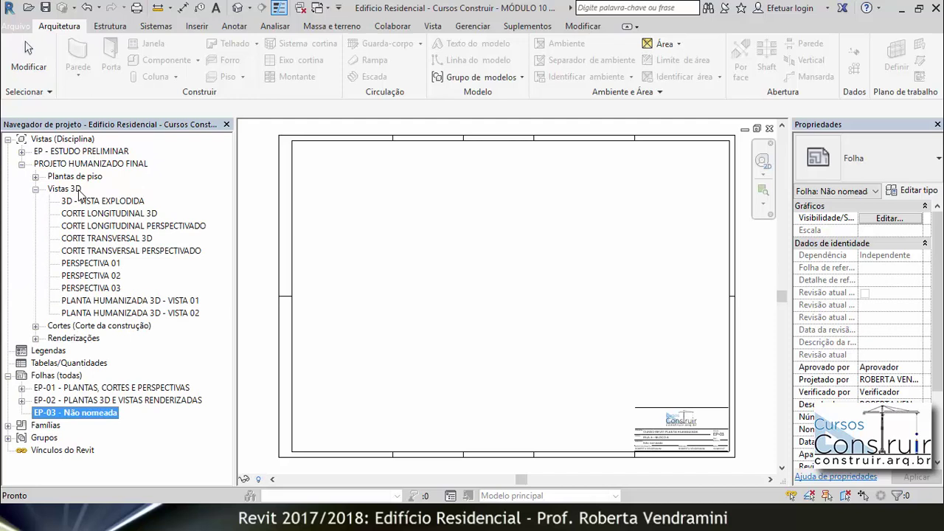
pyautogui.doubleClick(109, 213)
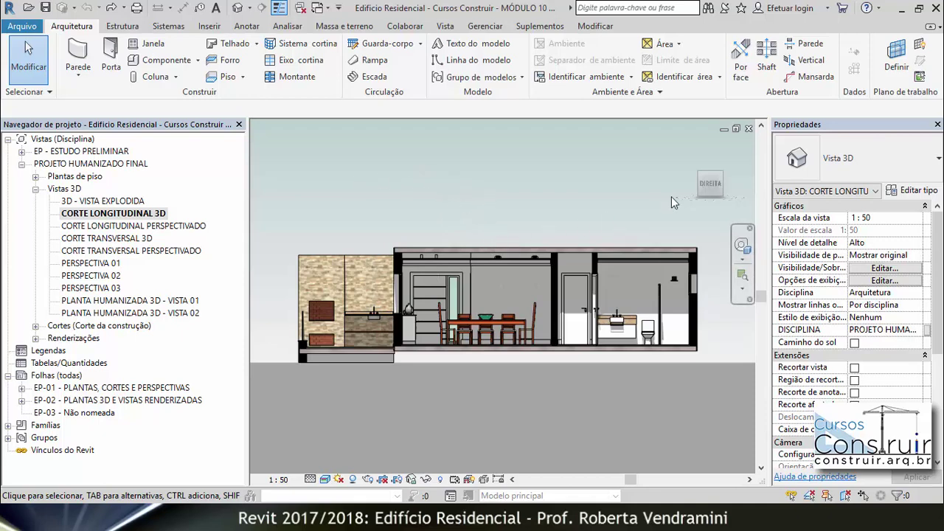
pyautogui.moveTo(687, 148)
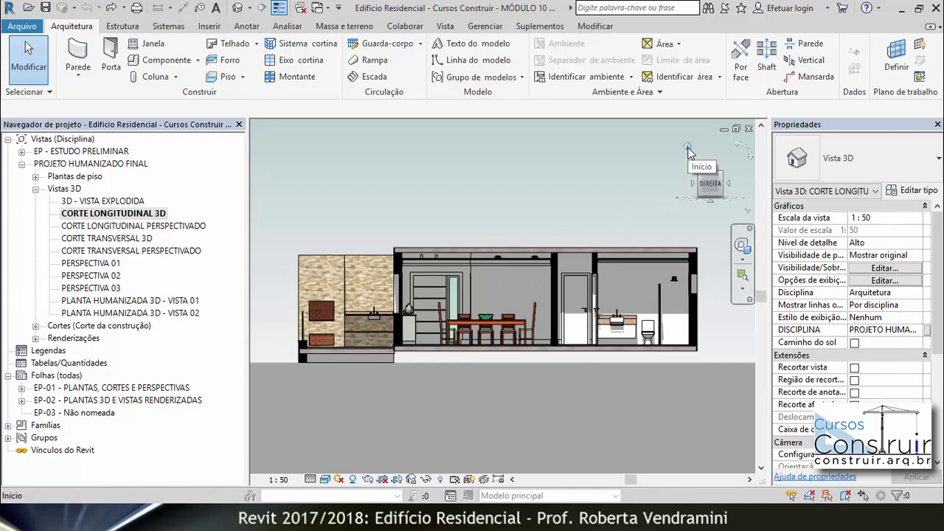
# Return the 3D cut to the Home isometric view, raise the section box top slightly, and save.
pyautogui.click(688, 150)
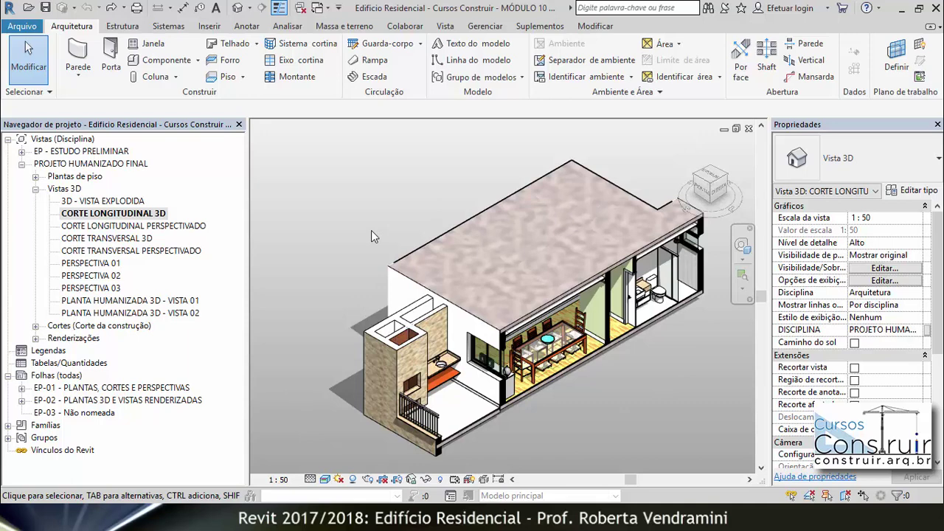
pyautogui.click(442, 480)
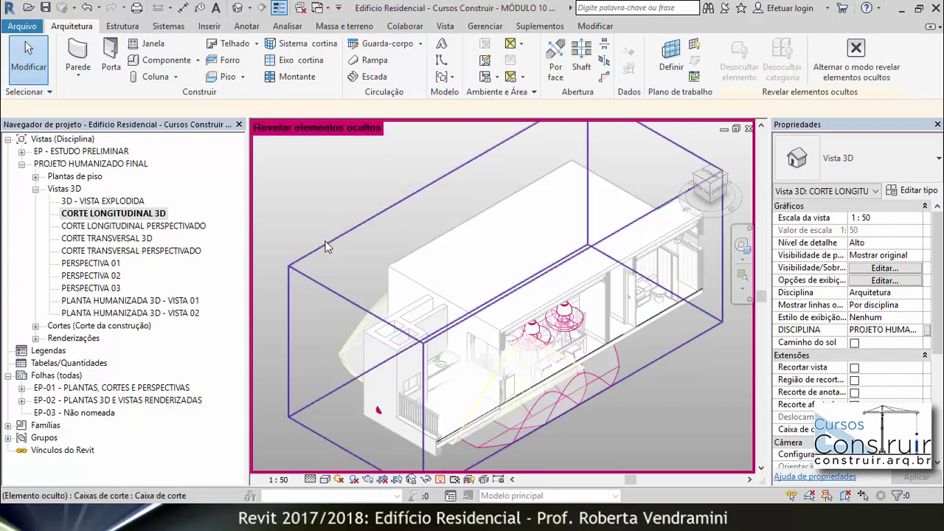
pyautogui.click(388, 211)
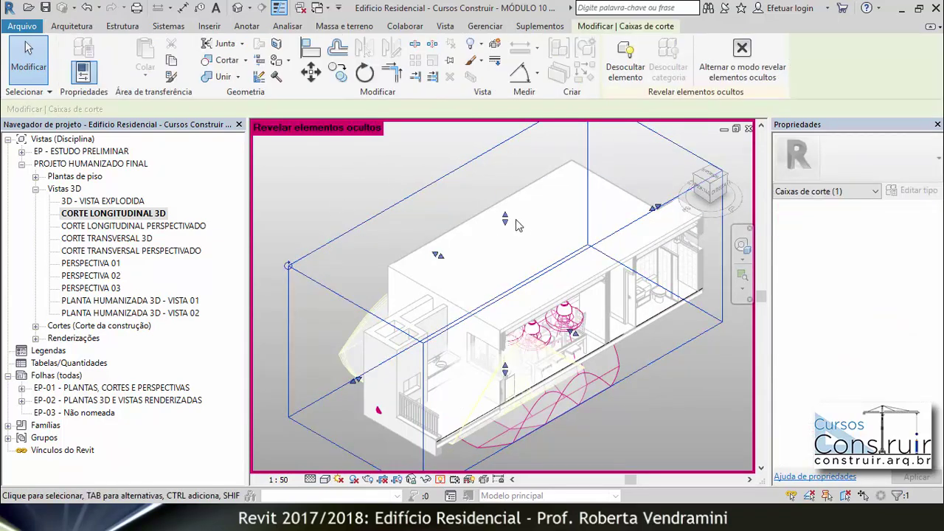
pyautogui.moveTo(504, 219); pyautogui.dragTo(359, 196)
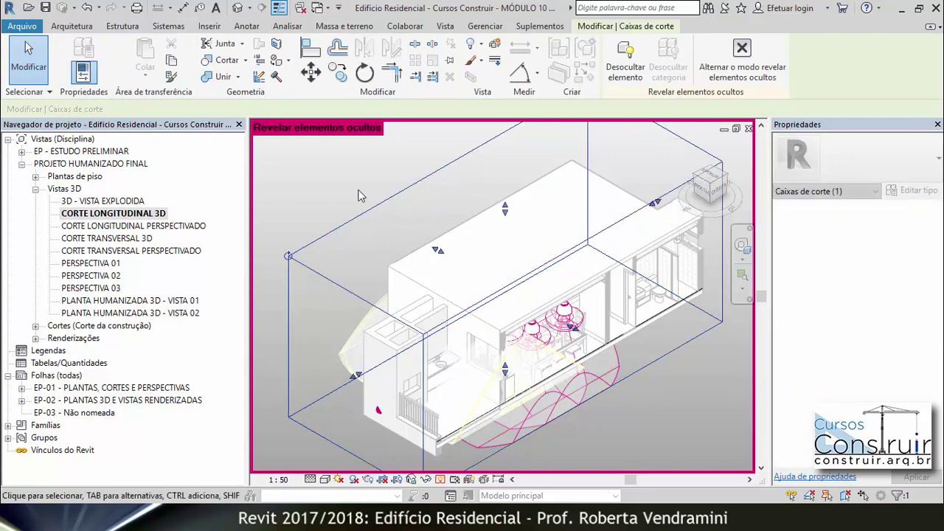
pyautogui.press('Escape')
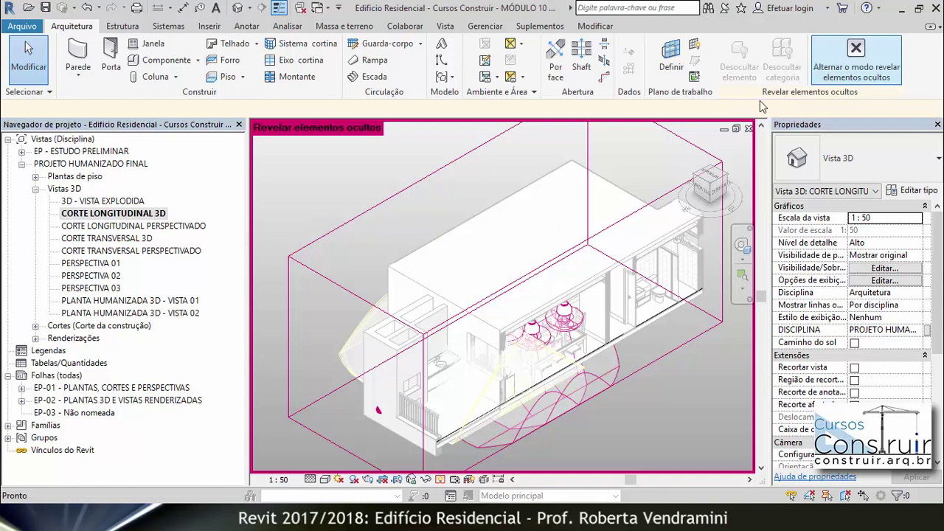
pyautogui.hotkey('ctrl', 's')
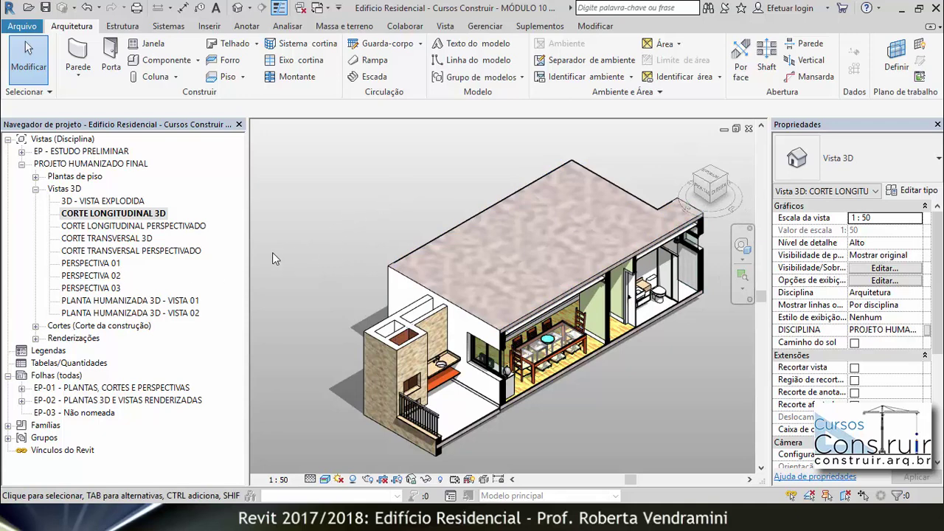
# Review the CORTE TRANSVERSAL 3D, CORTE LONGITUDINAL PERSPECTIVADO and CORTE TRANSVERSAL PERSPECTIVADO views.
pyautogui.doubleClick(101, 241)
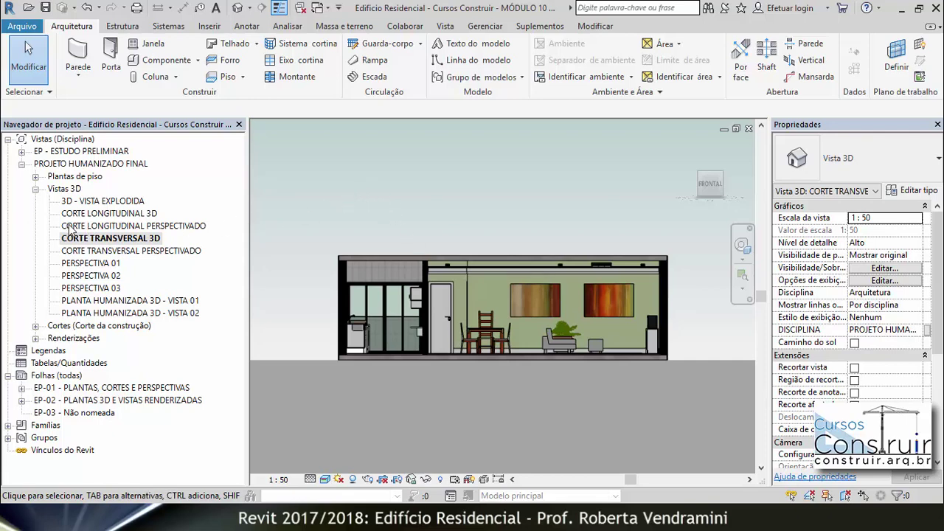
pyautogui.doubleClick(115, 226)
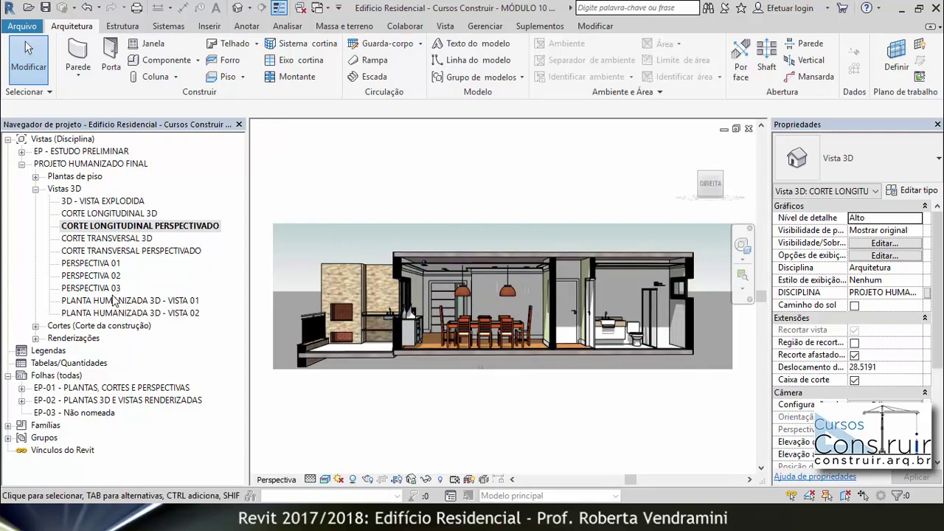
pyautogui.doubleClick(116, 251)
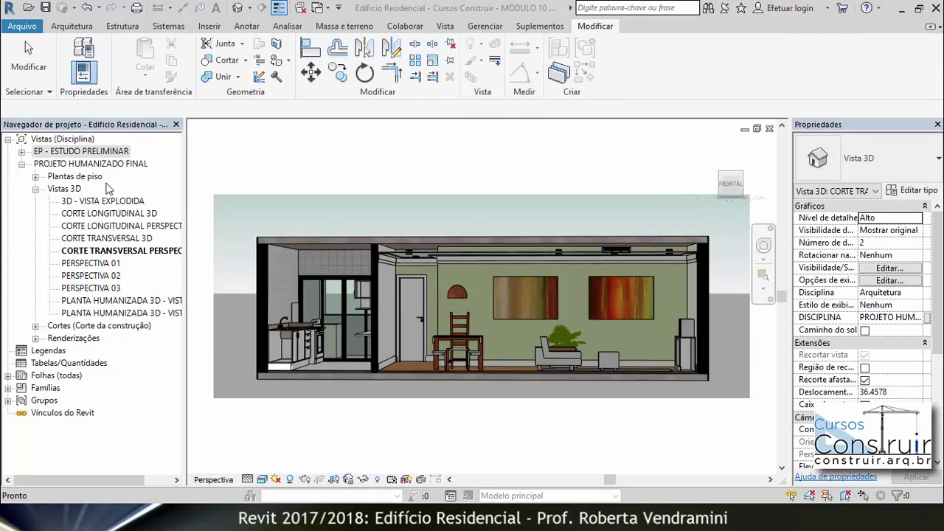
# Open the 1º PAVIMENTO floor plan under EP - ESTUDO PRELIMINAR > Plantas de piso.
pyautogui.click(23, 152)
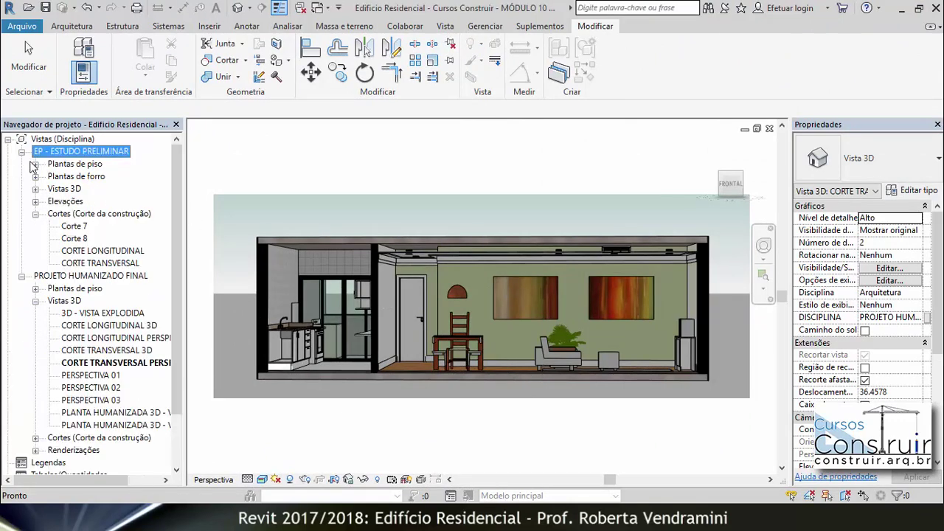
pyautogui.click(34, 163)
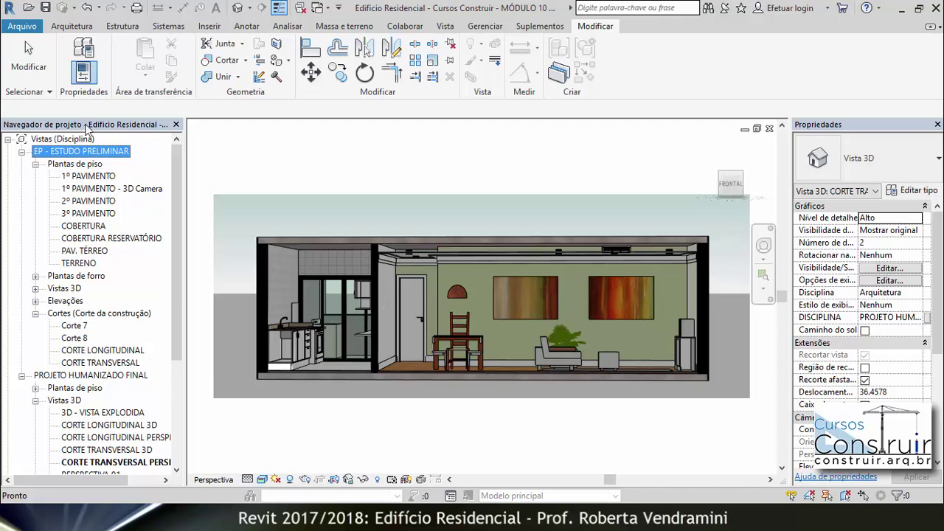
pyautogui.doubleClick(90, 175)
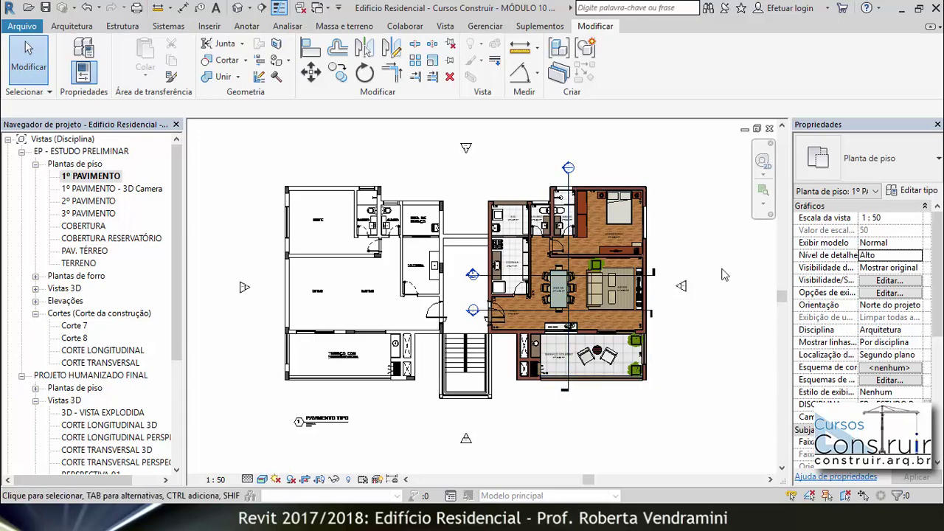
# Zoom and pan the 1º PAVIMENTO plan to recentre the apartment.
pyautogui.scroll(1, 723, 275)
pyautogui.scroll(1, 723, 274)
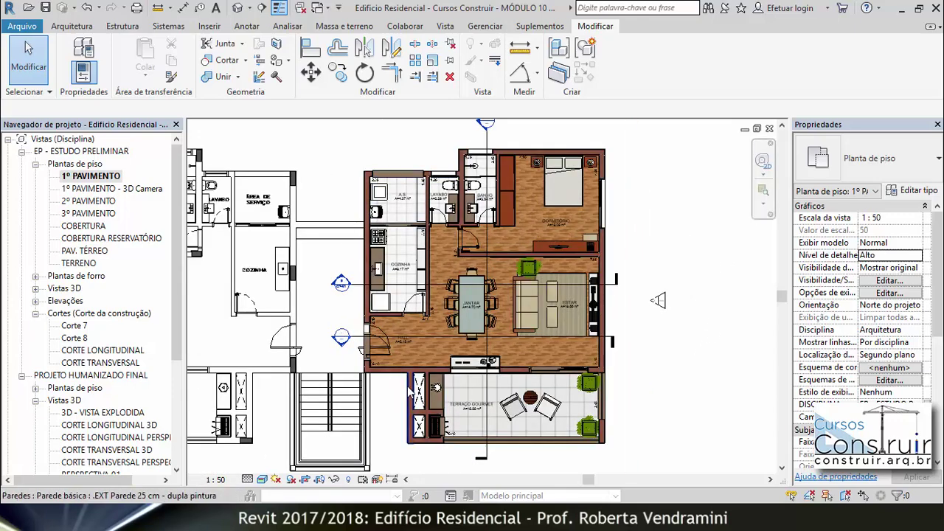
pyautogui.moveTo(360, 152); pyautogui.dragTo(331, 175, button='middle')
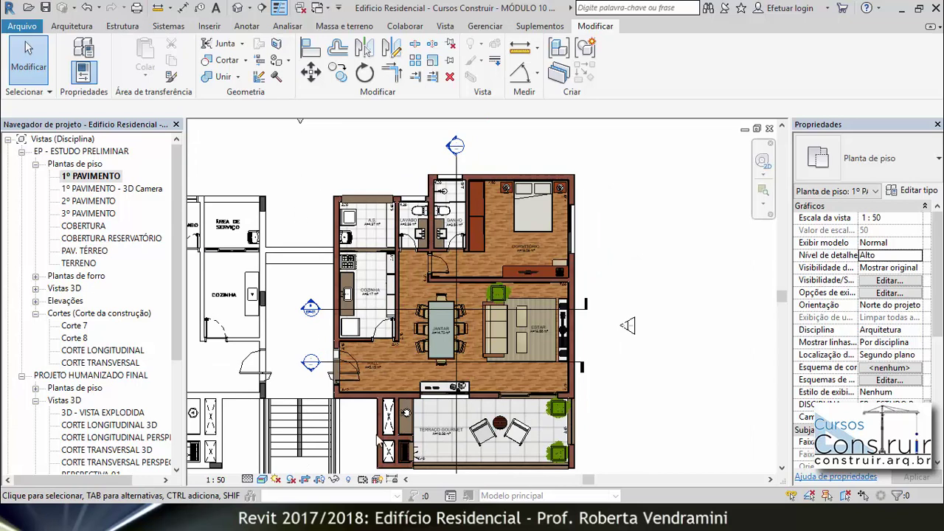
pyautogui.scroll(-1, 417, 227)
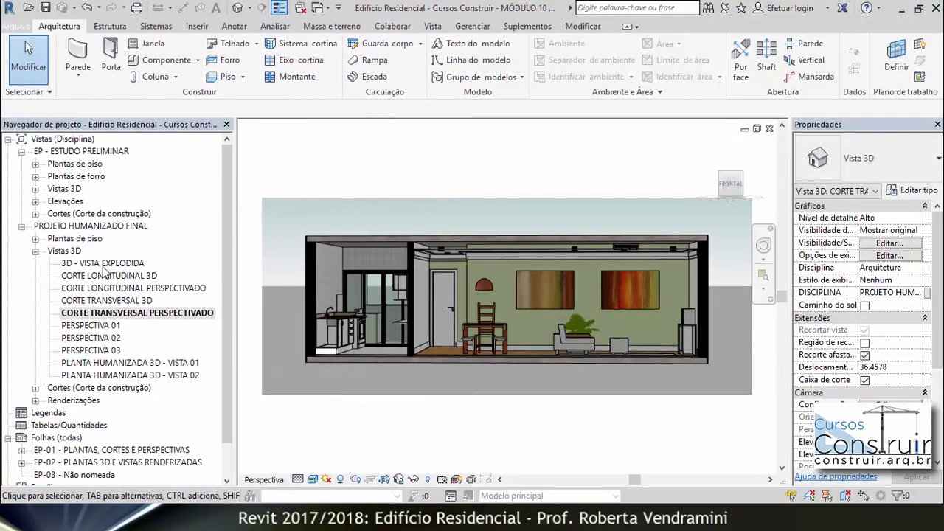
# Pull the 3D - VISTA EXPLODIDA crop's top edge down, hide the crop frame, and open sheet EP-03.
pyautogui.doubleClick(106, 266)
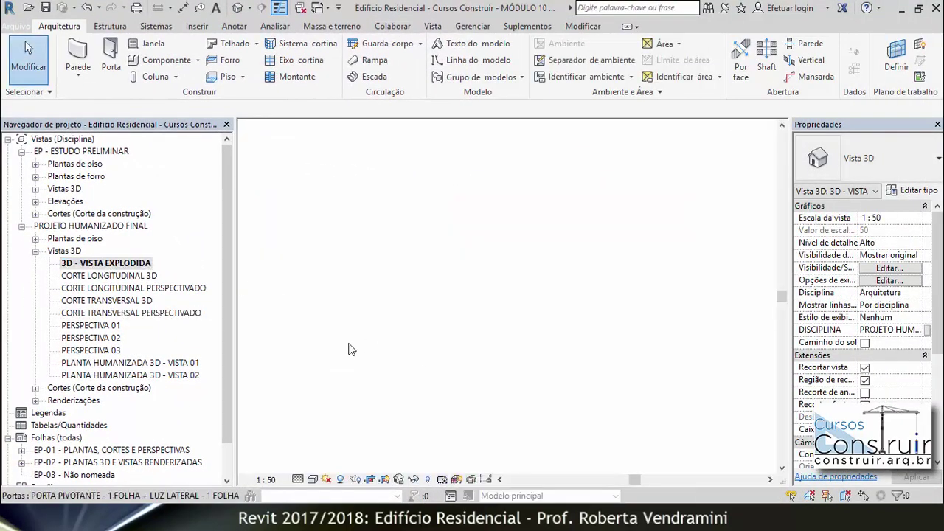
pyautogui.scroll(-1, 396, 335)
pyautogui.click(499, 191)
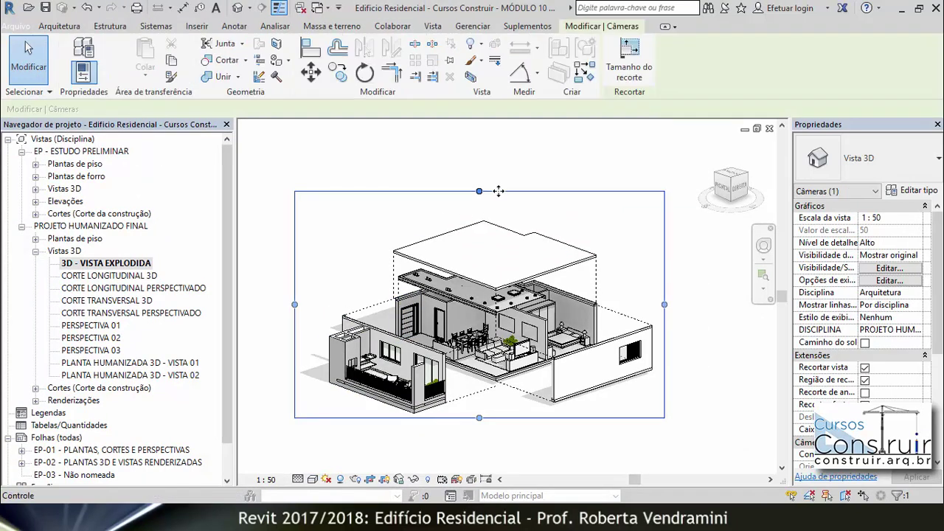
pyautogui.moveTo(479, 192); pyautogui.dragTo(478, 214)
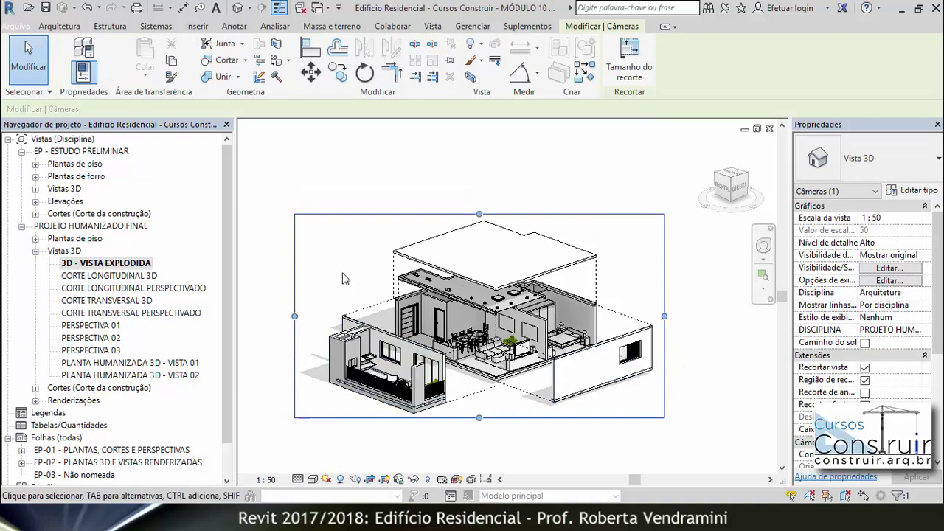
pyautogui.click(385, 485)
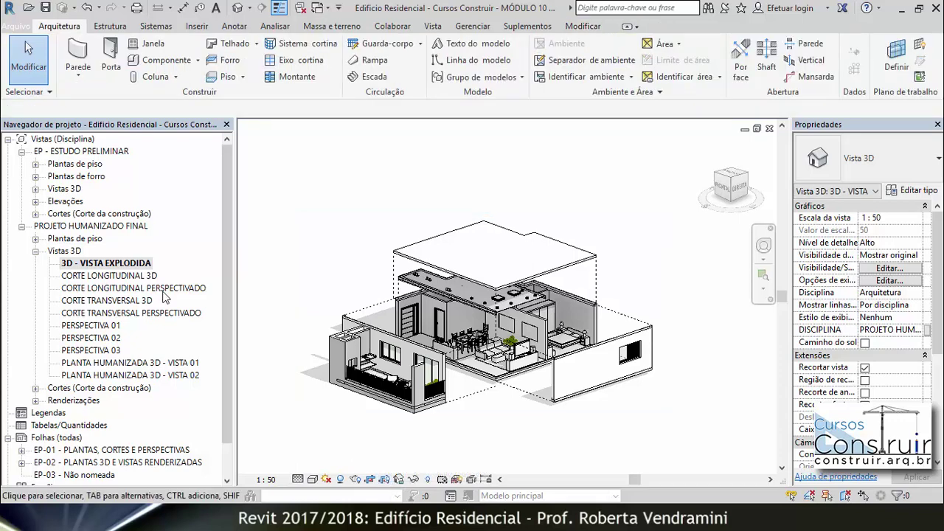
pyautogui.doubleClick(72, 475)
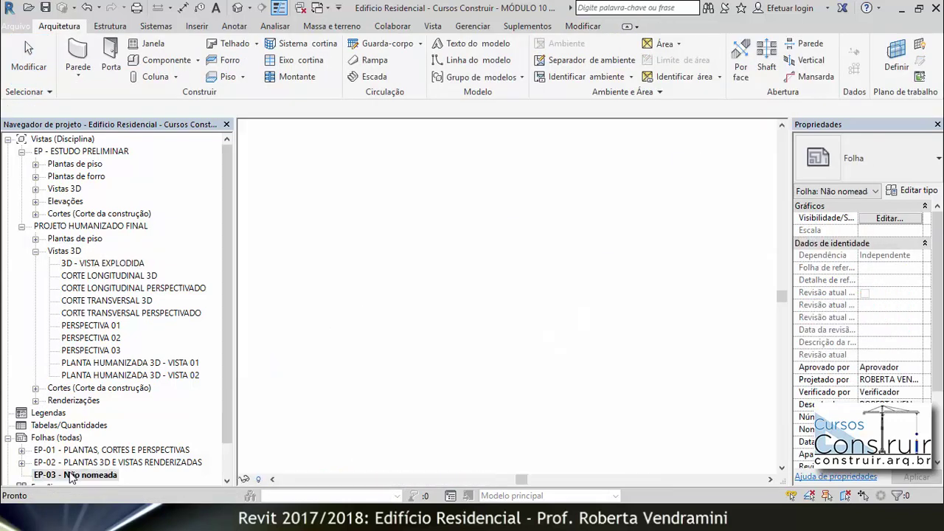
# Place the 3D - VISTA EXPLODIDA view at the sheet's top left and shorten its title line.
pyautogui.click(107, 262)
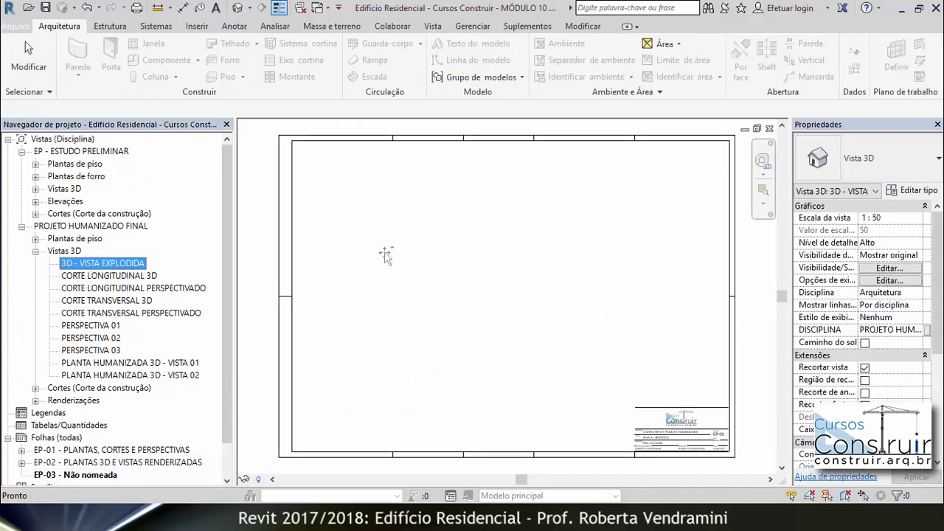
pyautogui.moveTo(396, 264); pyautogui.dragTo(408, 260)
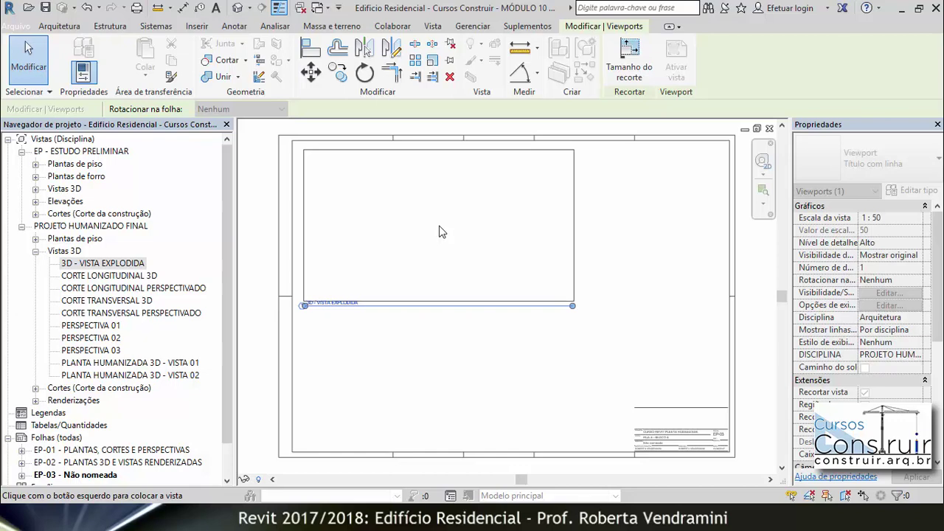
pyautogui.click(439, 229)
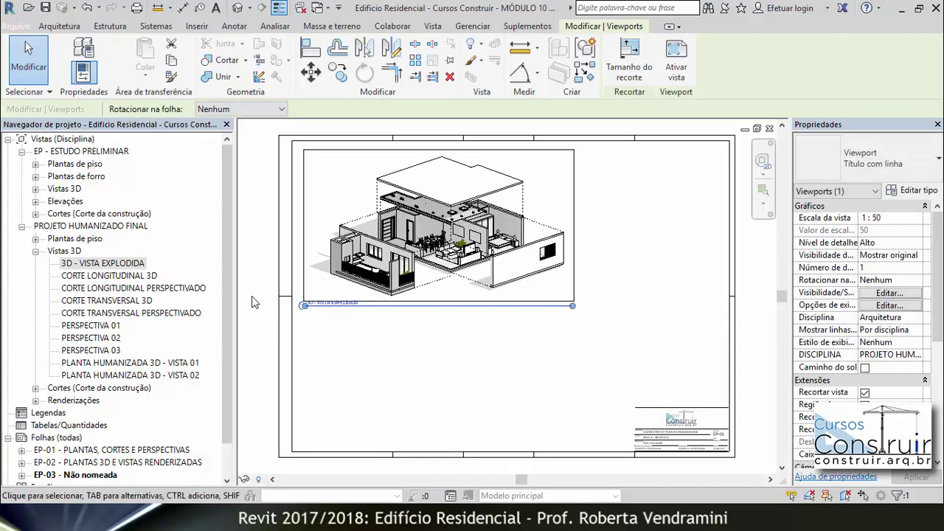
pyautogui.click(252, 302)
pyautogui.click(434, 229)
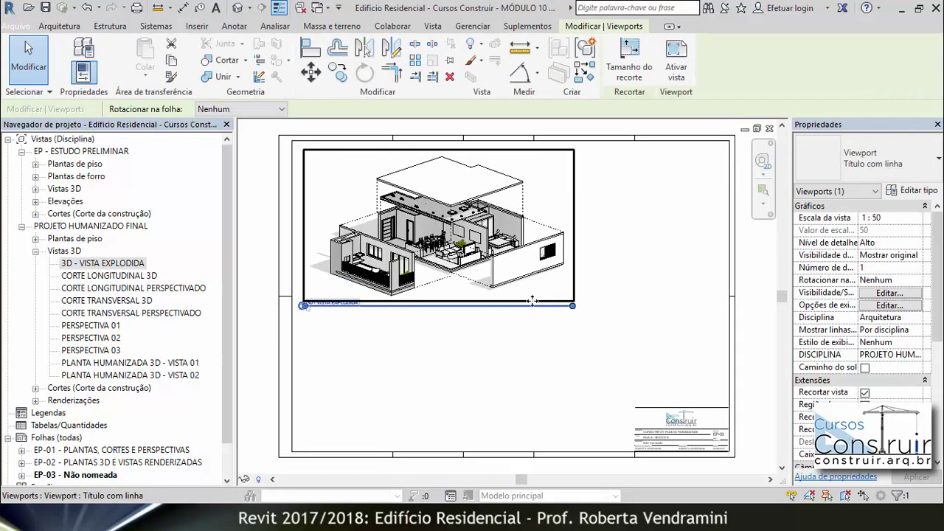
pyautogui.moveTo(574, 307); pyautogui.dragTo(352, 313)
pyautogui.click(352, 332)
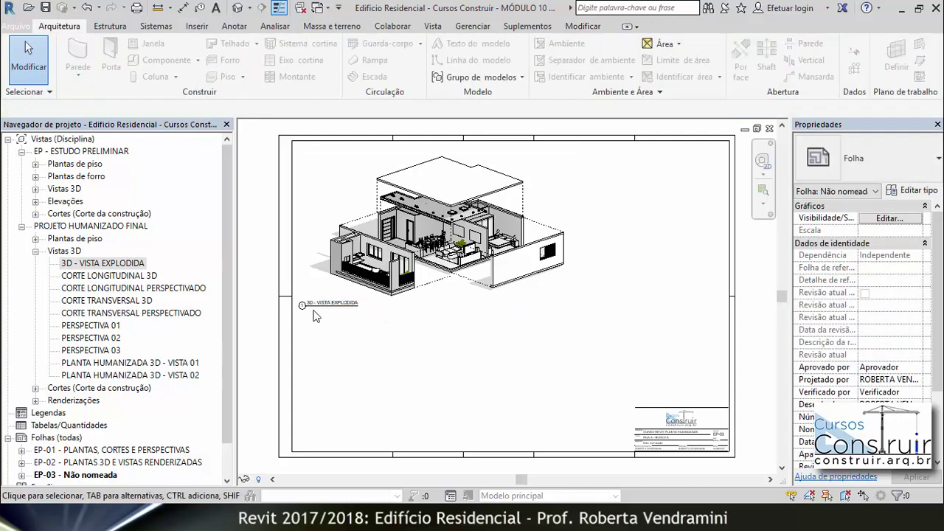
# Move the viewport title to the middle beneath the exploded model.
pyautogui.scroll(2, 309, 312)
pyautogui.scroll(2, 310, 312)
pyautogui.scroll(2, 310, 311)
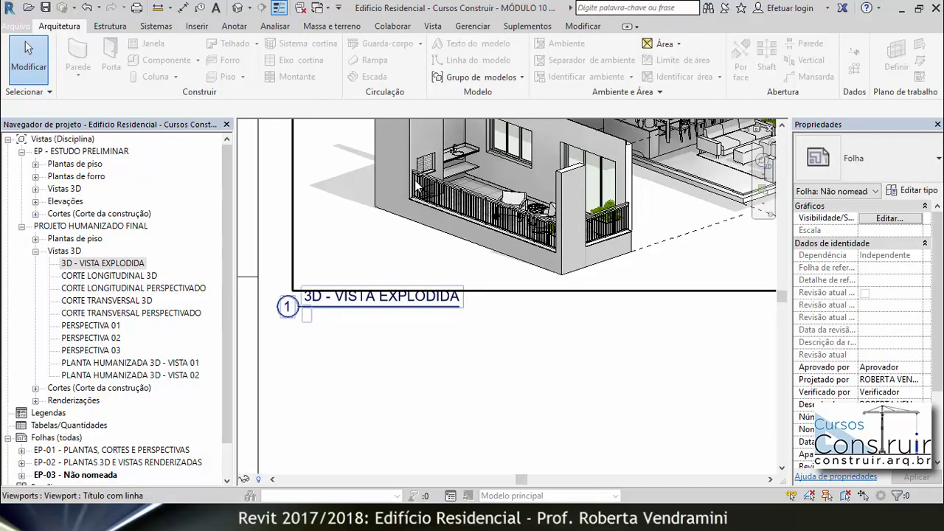
pyautogui.scroll(1, 310, 325)
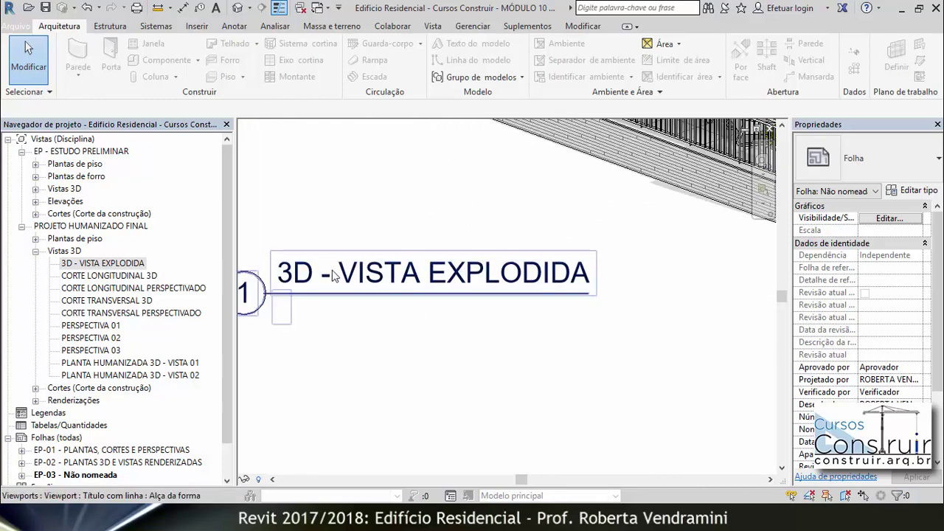
pyautogui.scroll(-2, 331, 300)
pyautogui.scroll(-2, 325, 297)
pyautogui.scroll(-2, 320, 293)
pyautogui.scroll(-2, 320, 293)
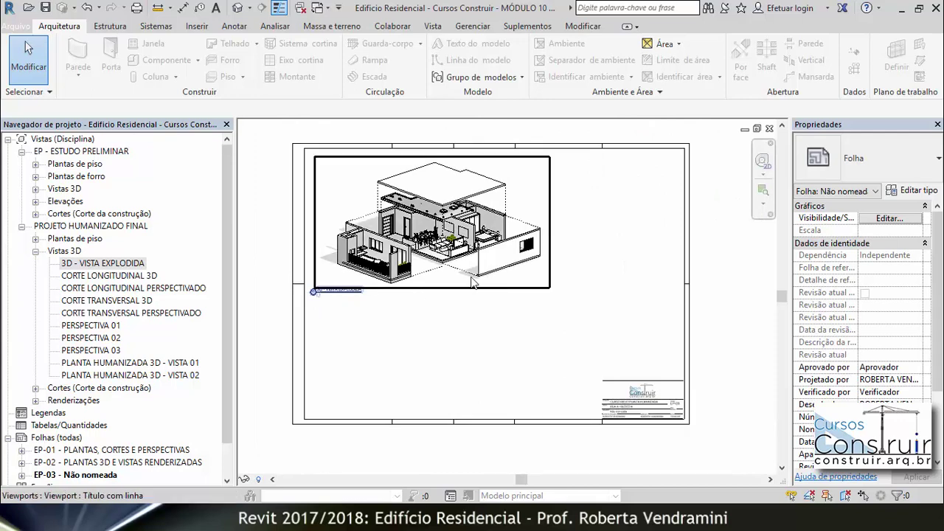
pyautogui.scroll(3, 379, 292)
pyautogui.scroll(-1, 329, 299)
pyautogui.click(316, 297)
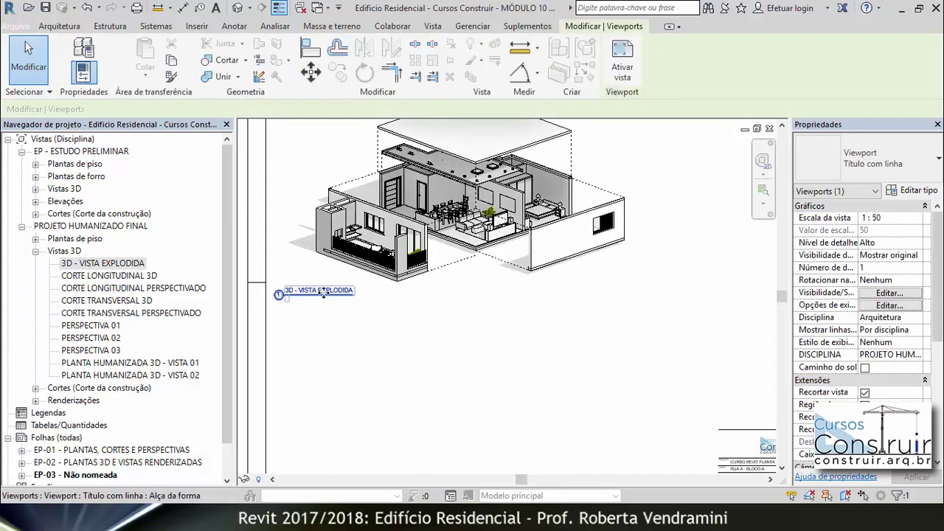
pyautogui.moveTo(316, 297); pyautogui.dragTo(474, 290)
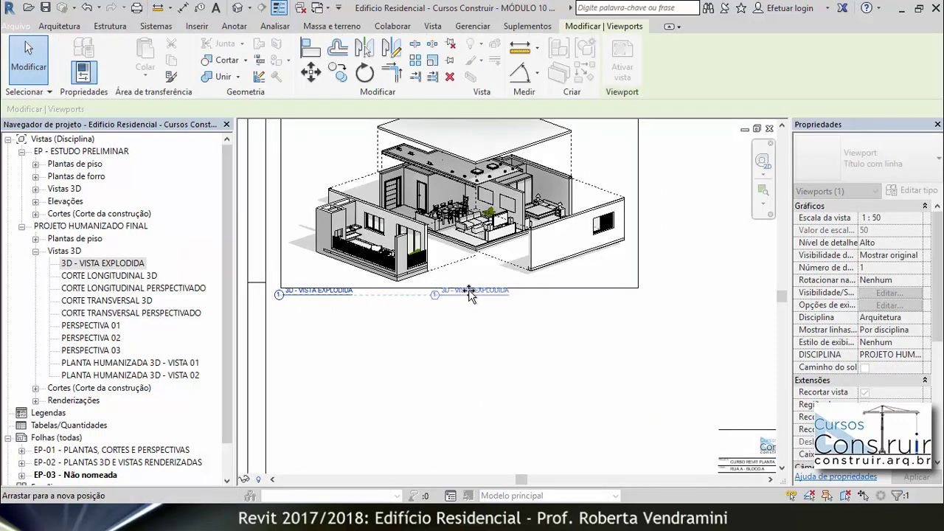
pyautogui.moveTo(474, 290); pyautogui.dragTo(463, 295)
pyautogui.click(396, 330)
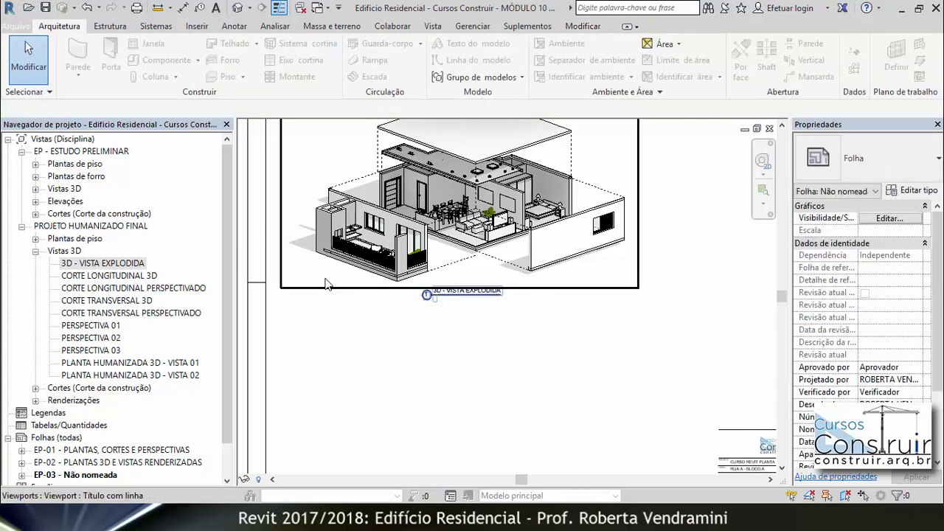
pyautogui.scroll(-2, 524, 266)
pyautogui.scroll(1, 568, 194)
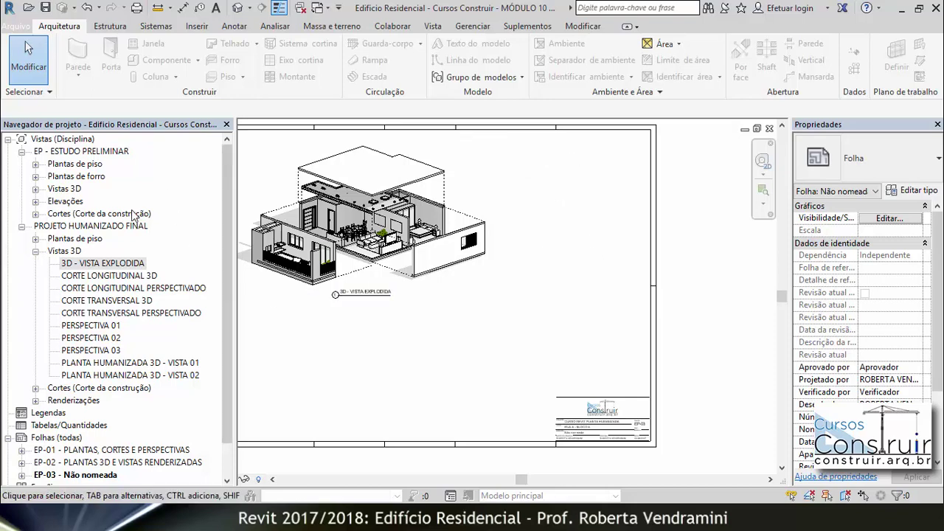
# In CORTE TRANSVERSAL PERSPECTIVADO, raise the crop's bottom edge, trim its right edge, and hide the crop.
pyautogui.doubleClick(97, 317)
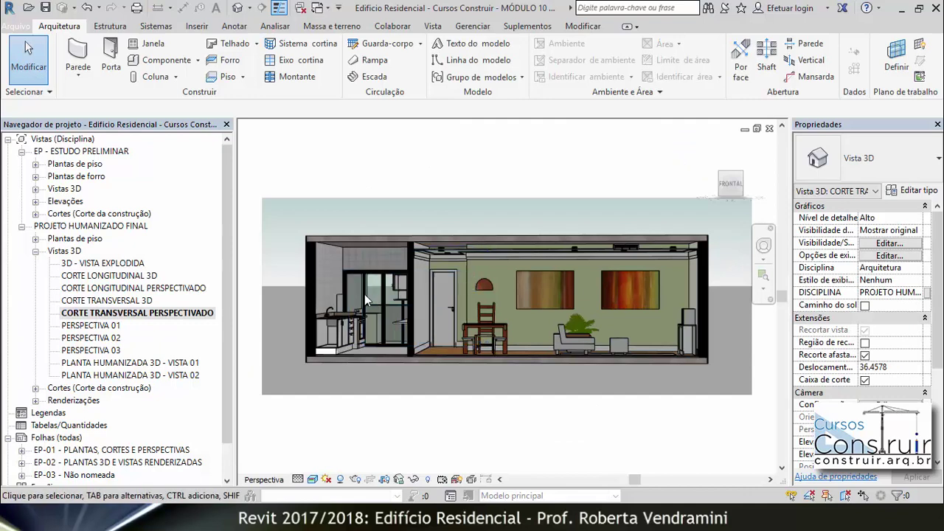
pyautogui.click(385, 481)
pyautogui.click(436, 371)
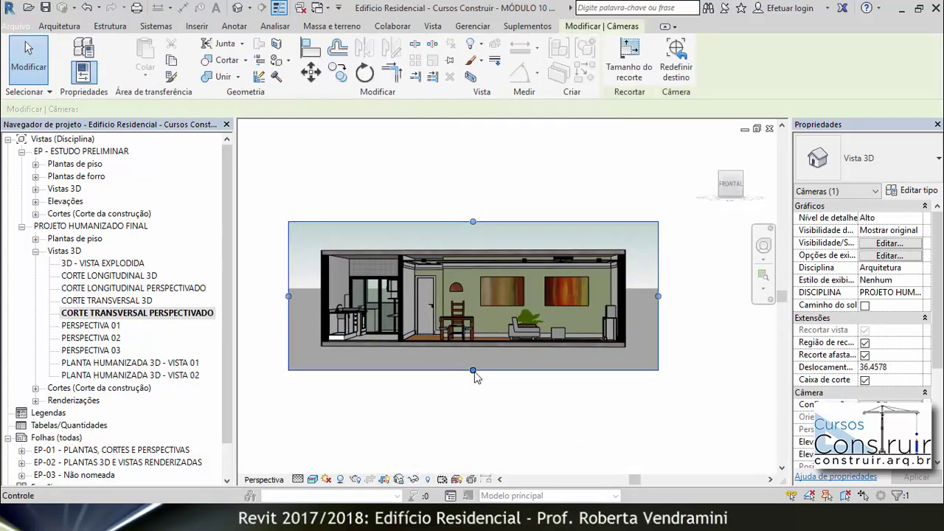
pyautogui.moveTo(472, 369); pyautogui.dragTo(473, 359)
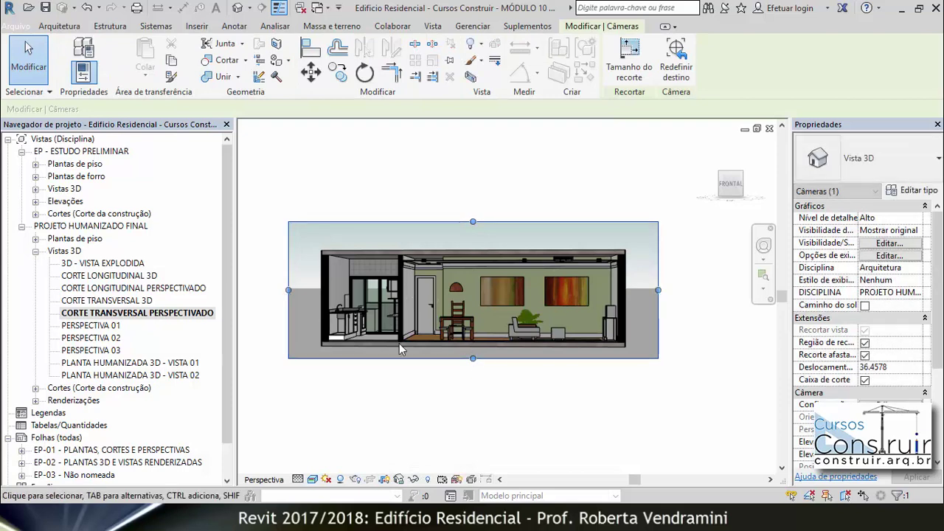
pyautogui.moveTo(658, 290); pyautogui.dragTo(653, 290)
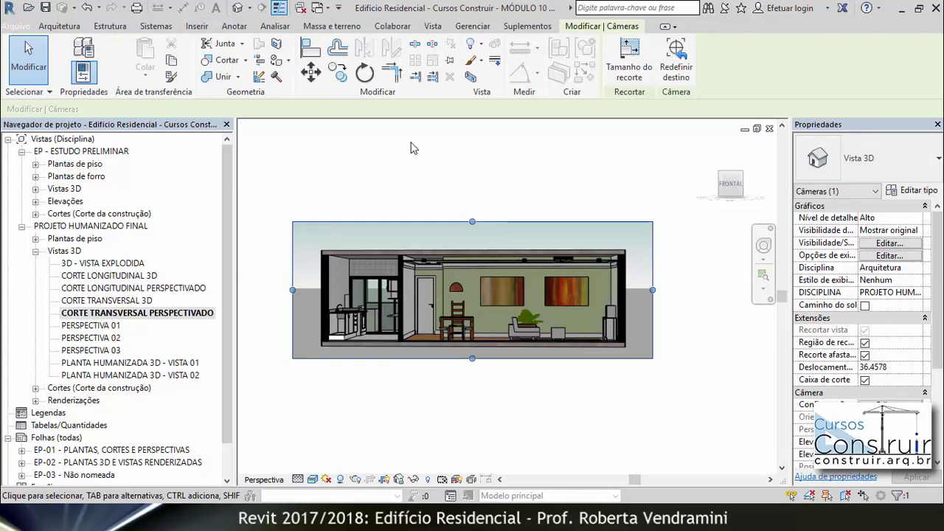
pyautogui.click(410, 148)
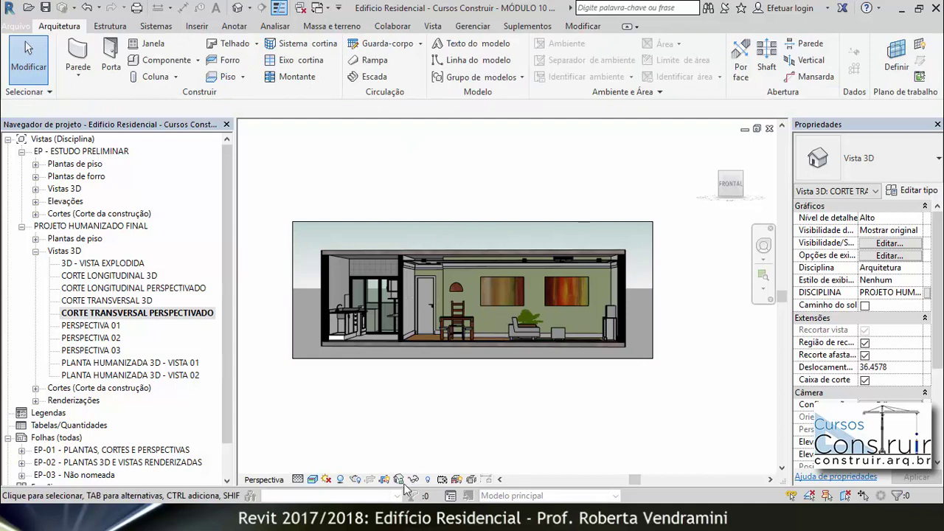
pyautogui.click(384, 480)
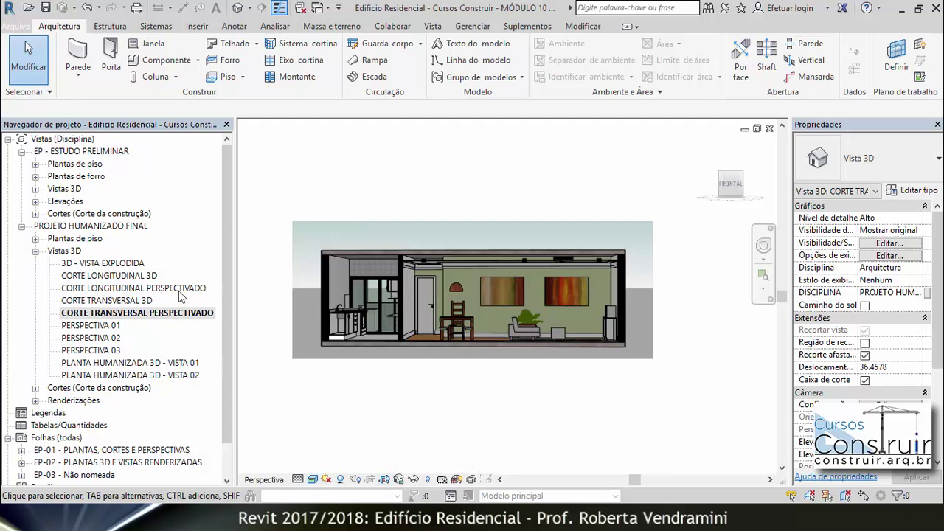
# In CORTE LONGITUDINAL PERSPECTIVADO, trim the crop's right edge slightly and hide the crop boundary.
pyautogui.doubleClick(180, 288)
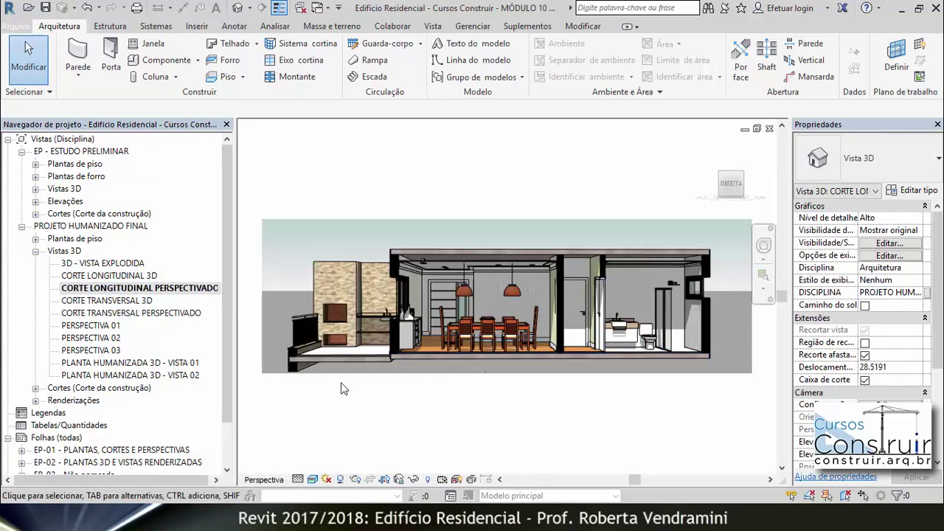
pyautogui.scroll(-2, 332, 332)
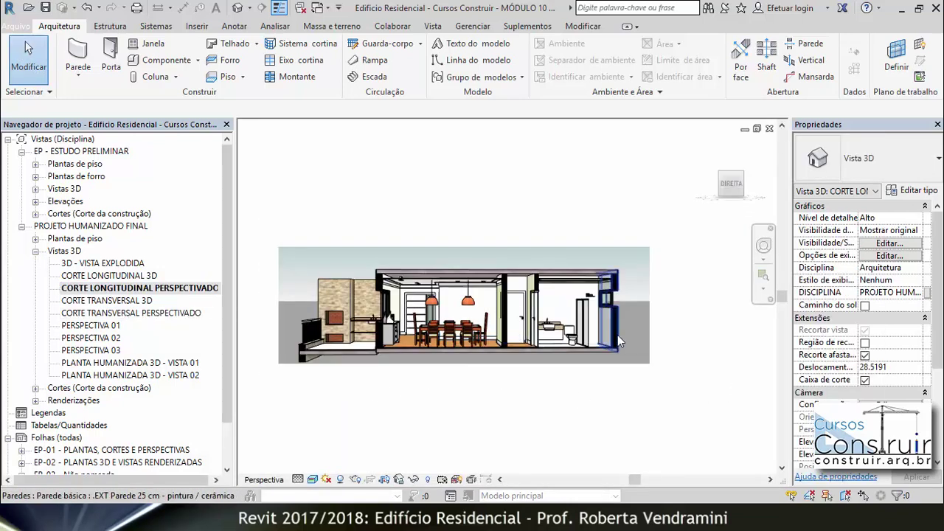
pyautogui.click(385, 480)
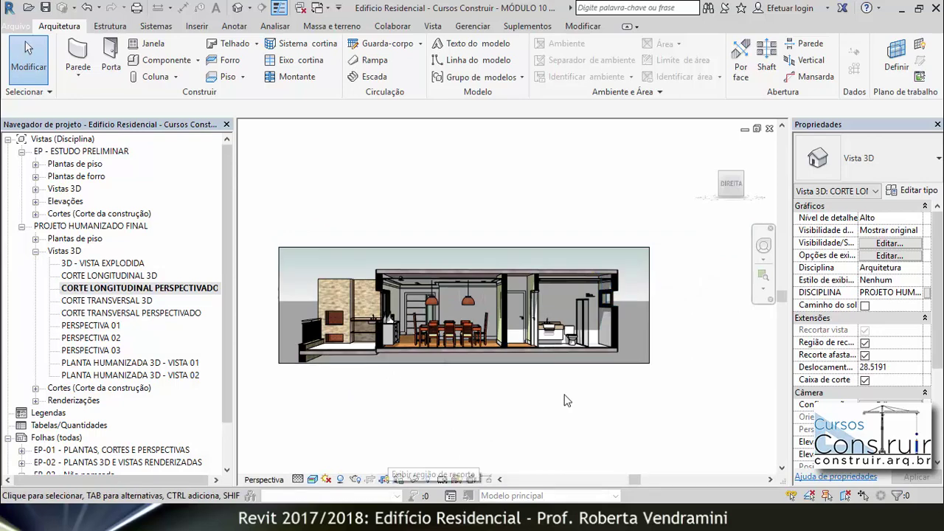
pyautogui.click(649, 324)
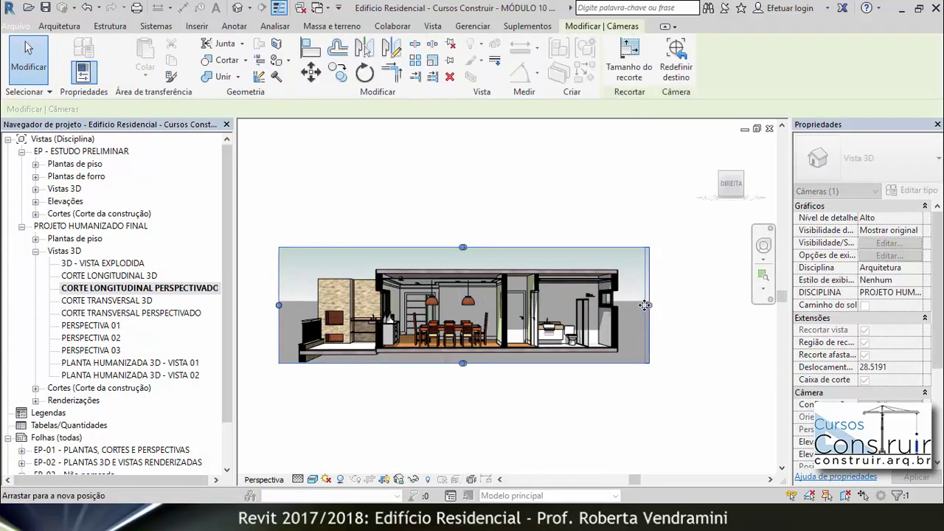
pyautogui.moveTo(645, 305); pyautogui.dragTo(640, 306)
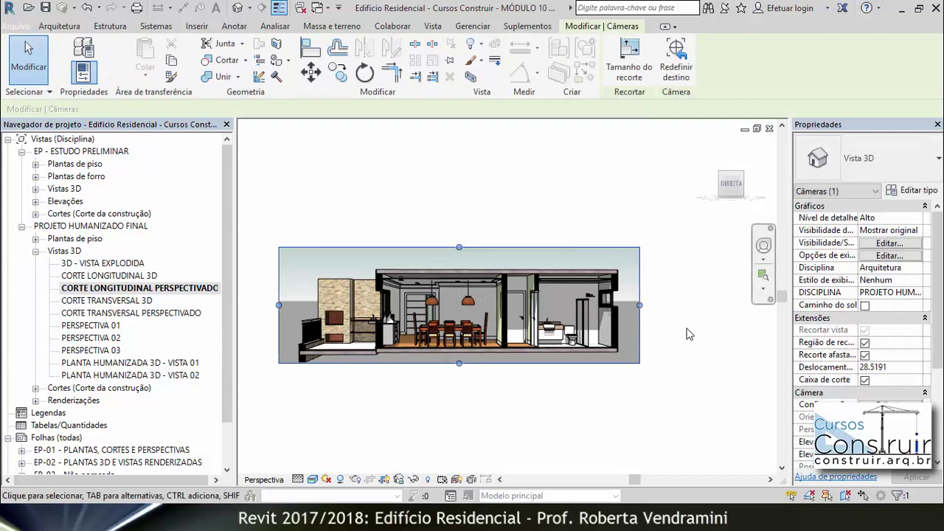
pyautogui.press('Escape')
pyautogui.click(384, 481)
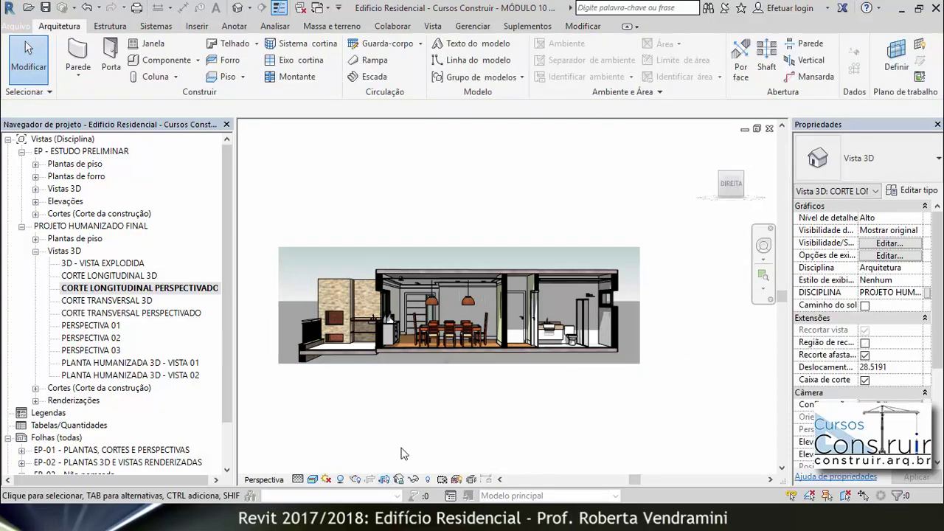
pyautogui.click(140, 288)
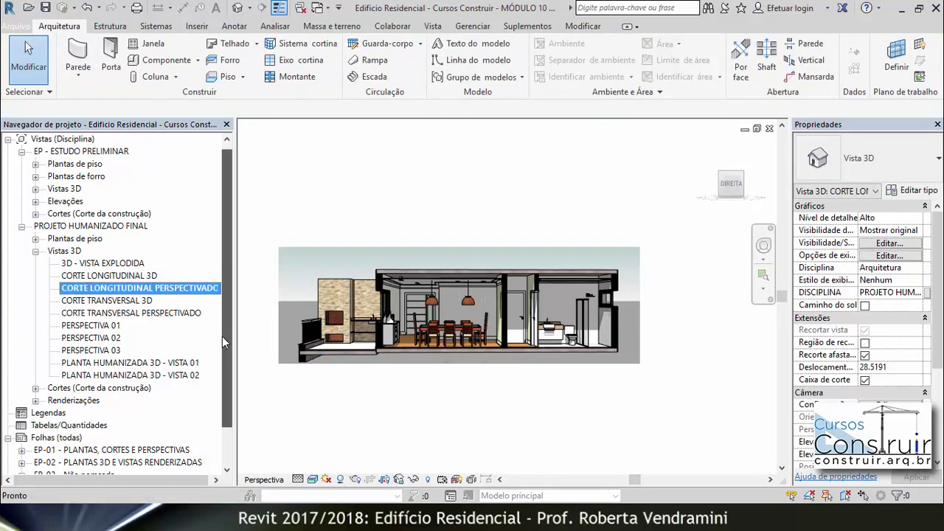
pyautogui.scroll(-3, 147, 332)
# Open sheet EP-03 and place CORTE TRANSVERSAL PERSPECTIVADO at its upper right.
pyautogui.doubleClick(74, 425)
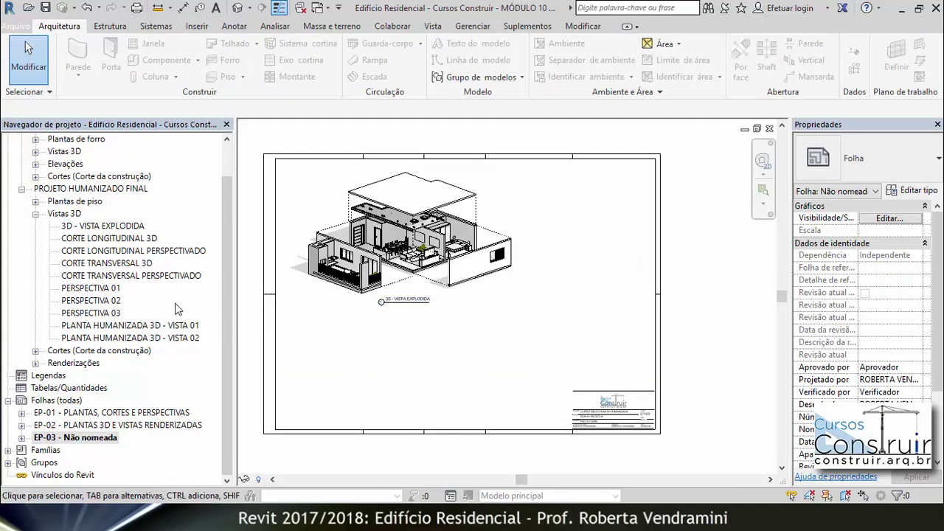
pyautogui.click(111, 276)
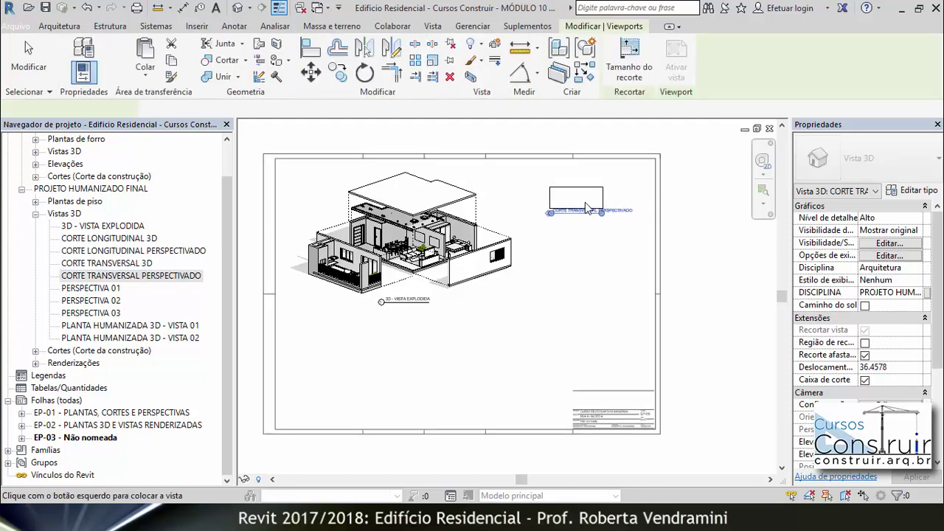
pyautogui.moveTo(581, 210); pyautogui.dragTo(580, 201)
pyautogui.click(580, 201)
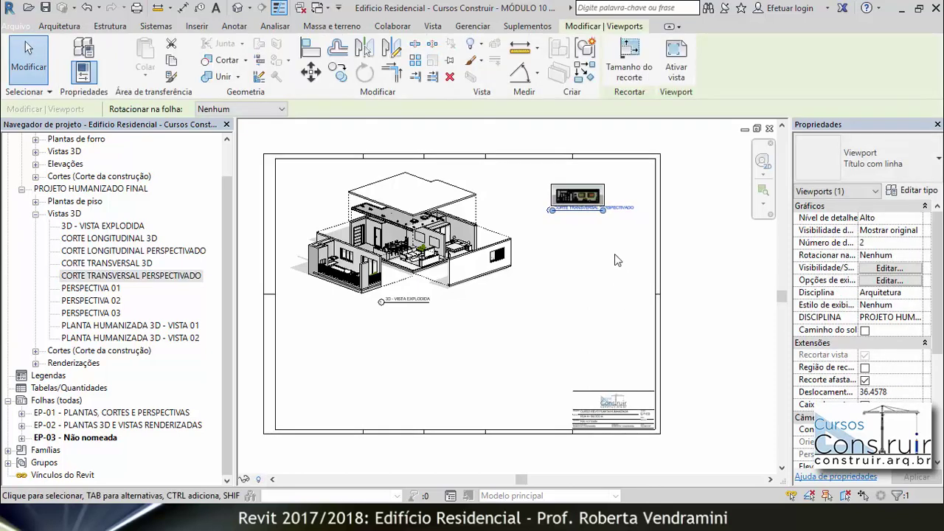
# Place CORTE LONGITUDINAL PERSPECTIVADO below the transverse section.
pyautogui.click(131, 252)
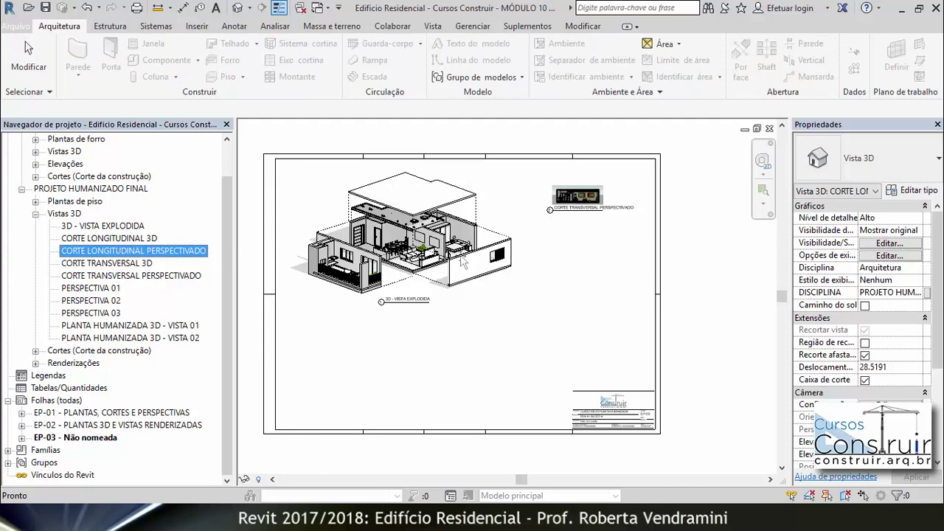
pyautogui.click(579, 258)
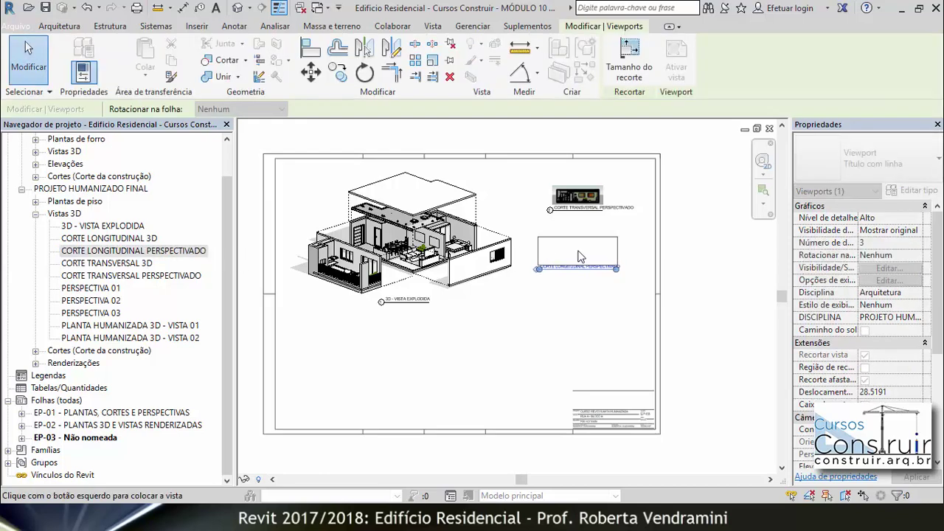
pyautogui.click(734, 269)
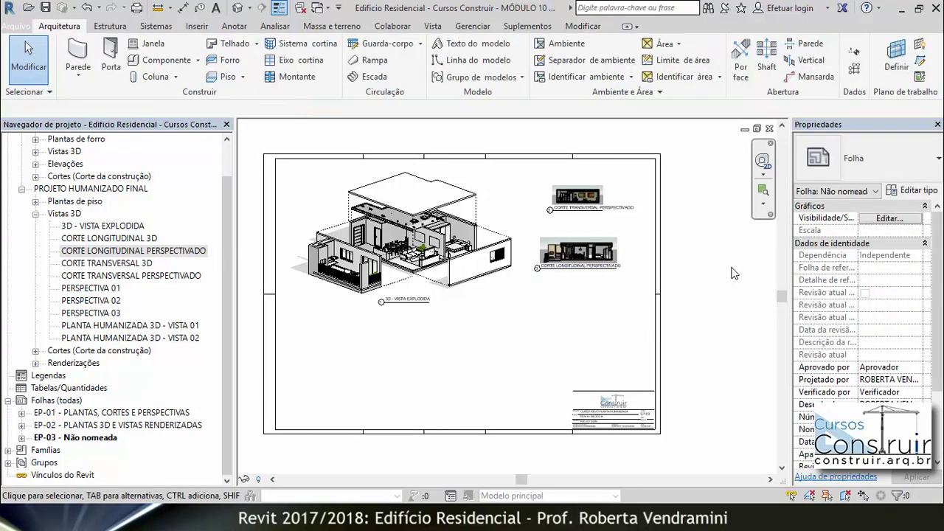
pyautogui.scroll(2, 695, 245)
pyautogui.scroll(3, 627, 188)
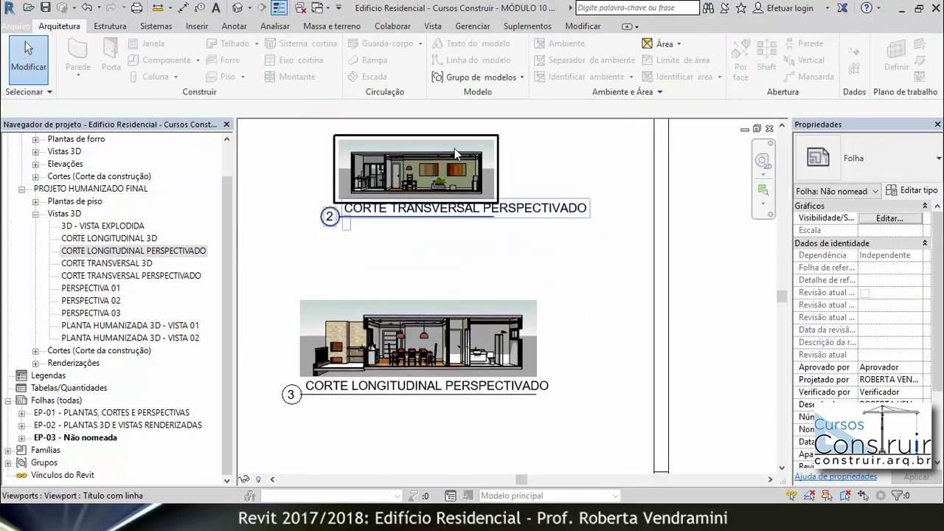
pyautogui.scroll(-1, 551, 313)
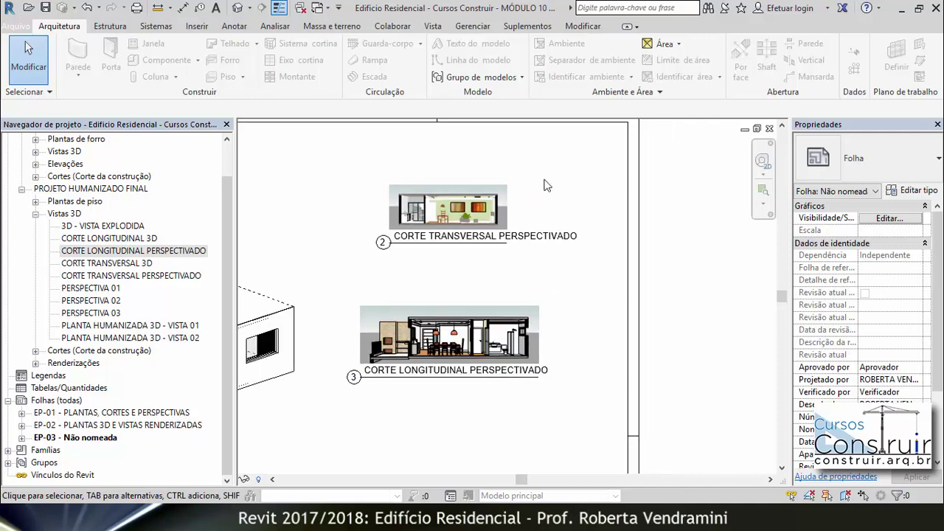
pyautogui.scroll(1, 538, 183)
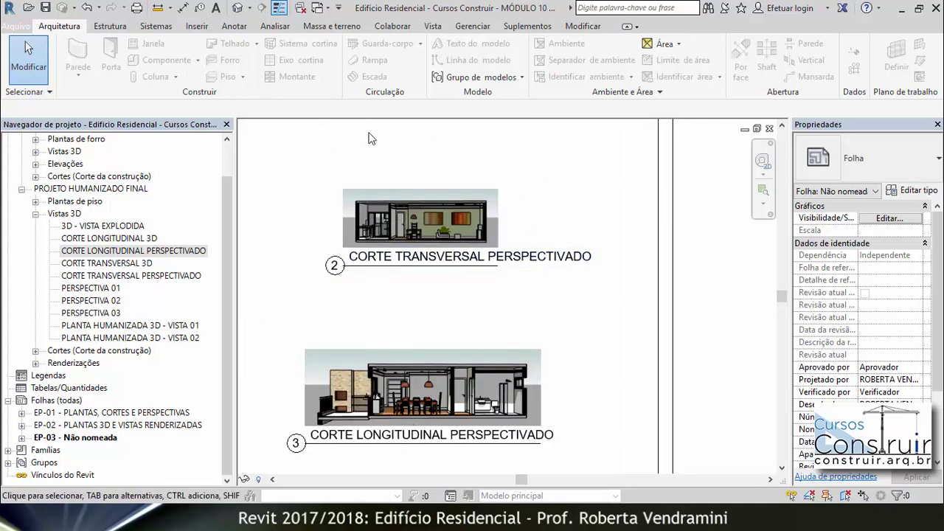
pyautogui.click(386, 200)
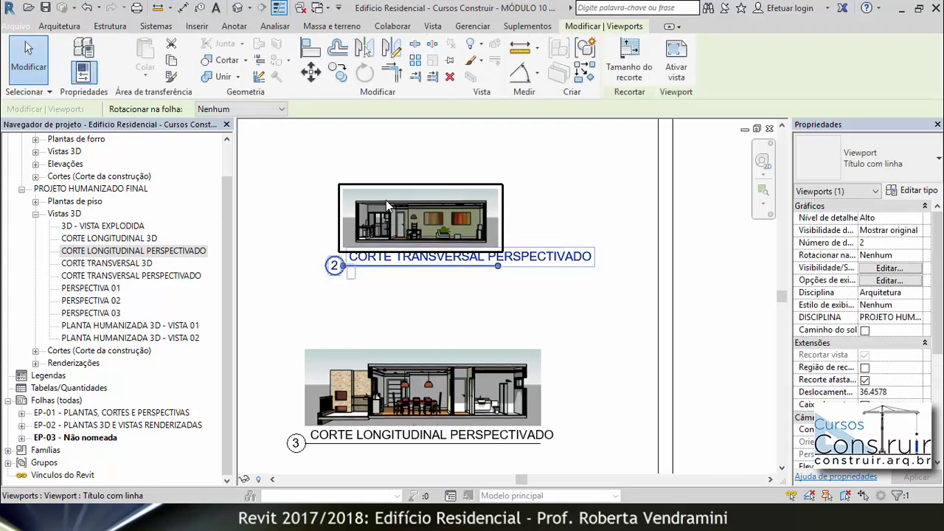
# Set the transverse section viewport's crop width to 214 mm, giving 214 × 81 mm.
pyautogui.click(629, 59)
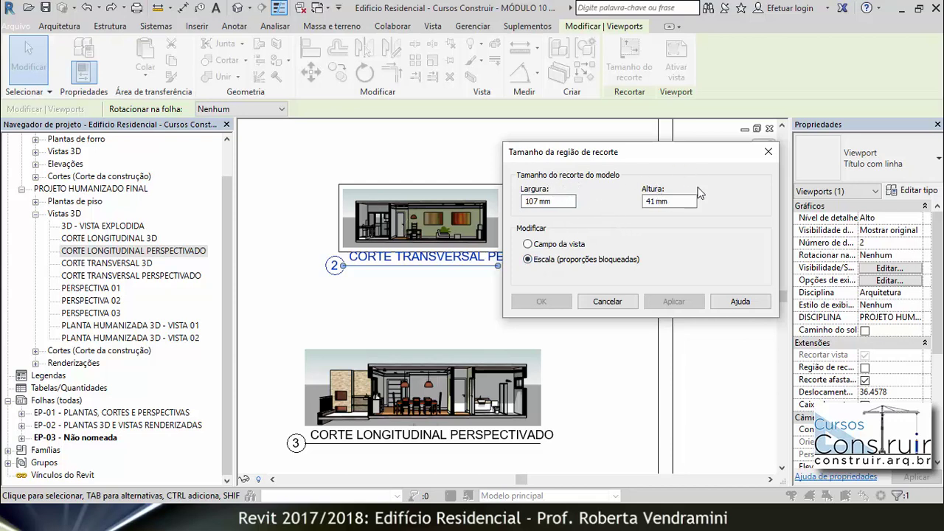
pyautogui.doubleClick(543, 200)
pyautogui.click(536, 200)
pyautogui.write('214')
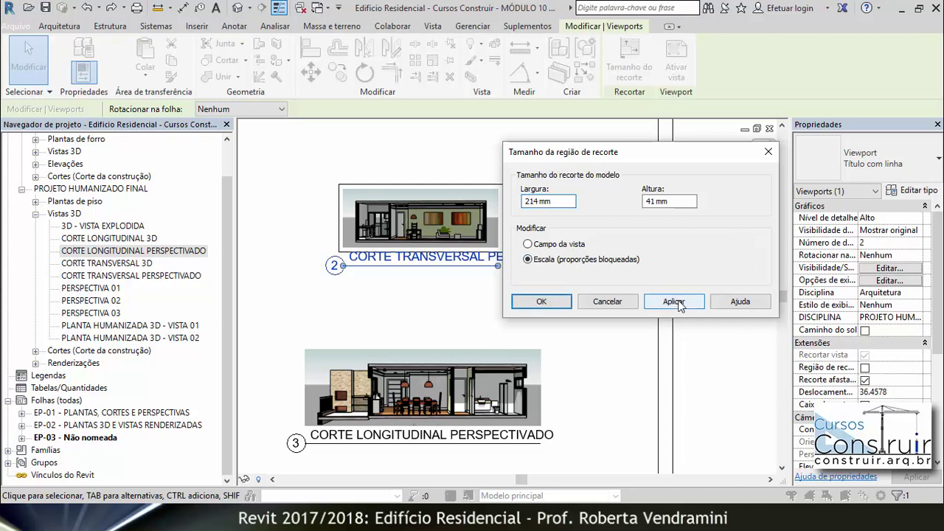
pyautogui.click(677, 303)
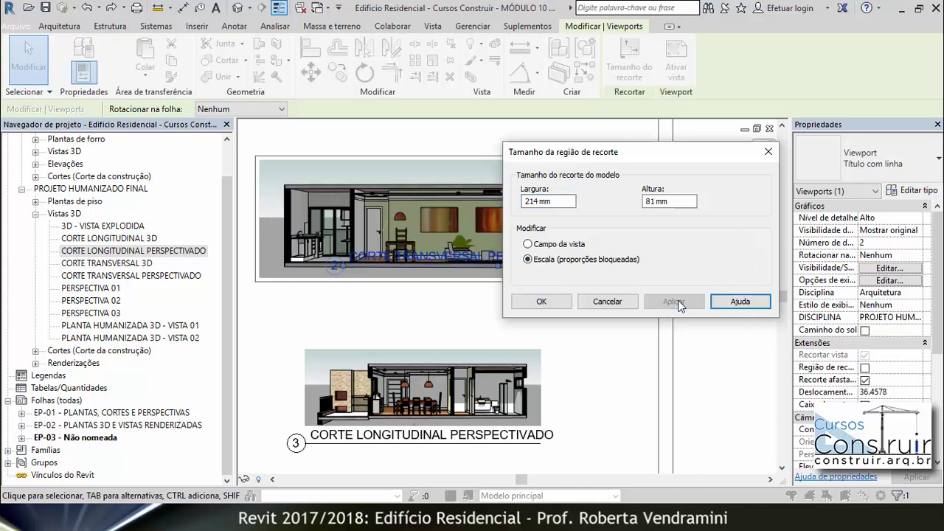
pyautogui.click(552, 301)
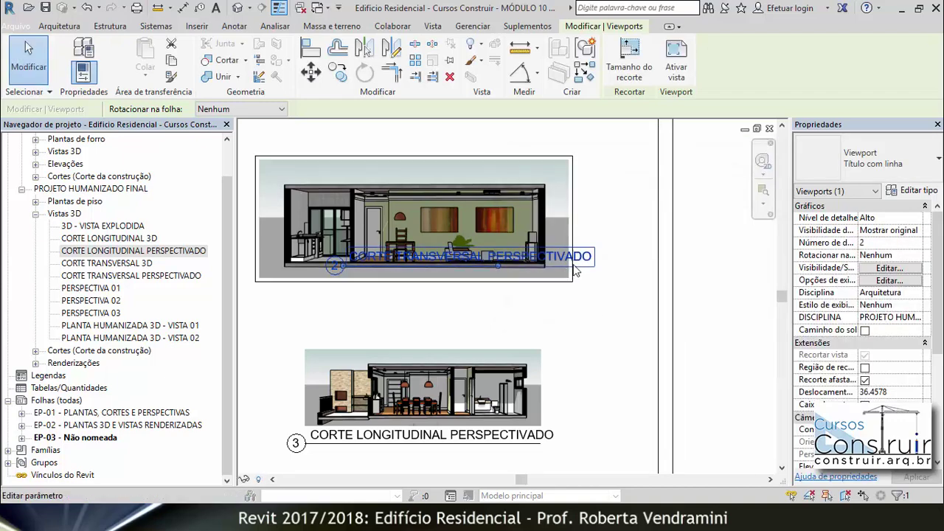
# Move the transverse section's title down beneath the image.
pyautogui.click(623, 250)
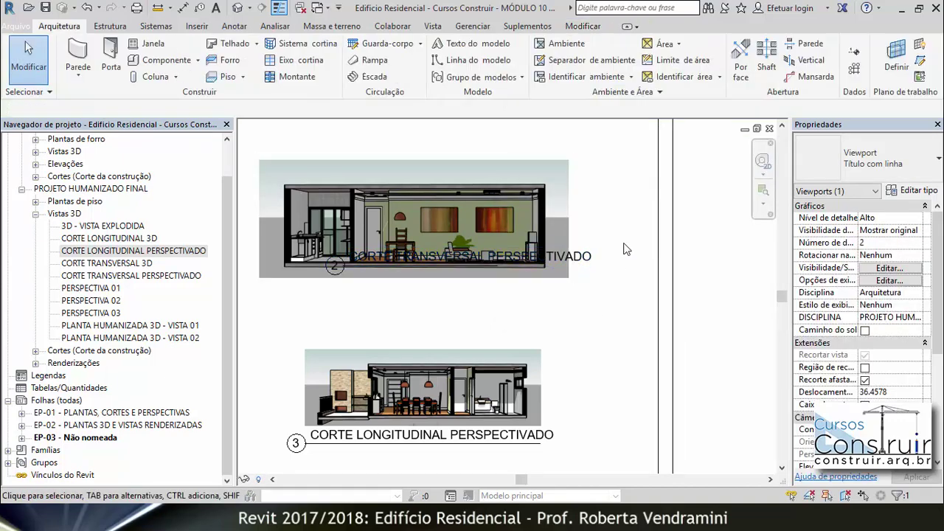
pyautogui.click(561, 258)
pyautogui.moveTo(560, 258); pyautogui.dragTo(504, 291)
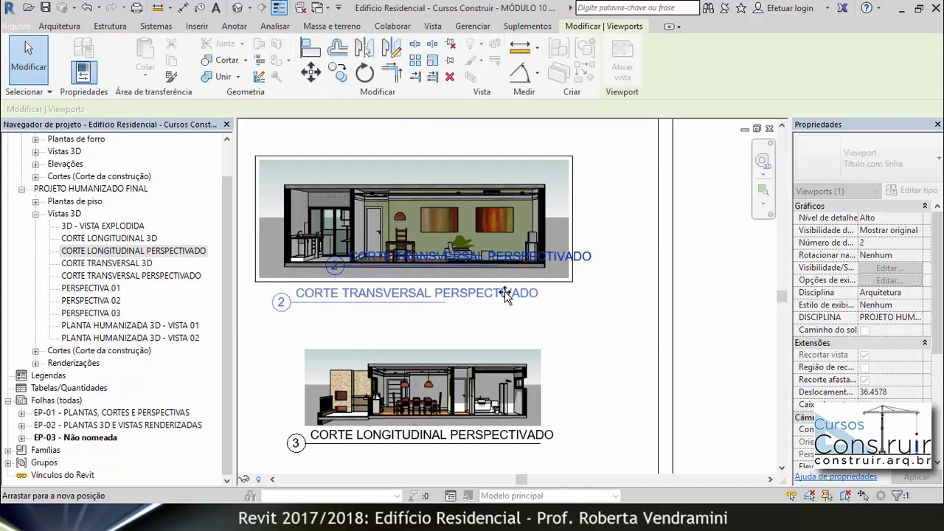
pyautogui.press('Escape')
pyautogui.scroll(-4, 541, 210)
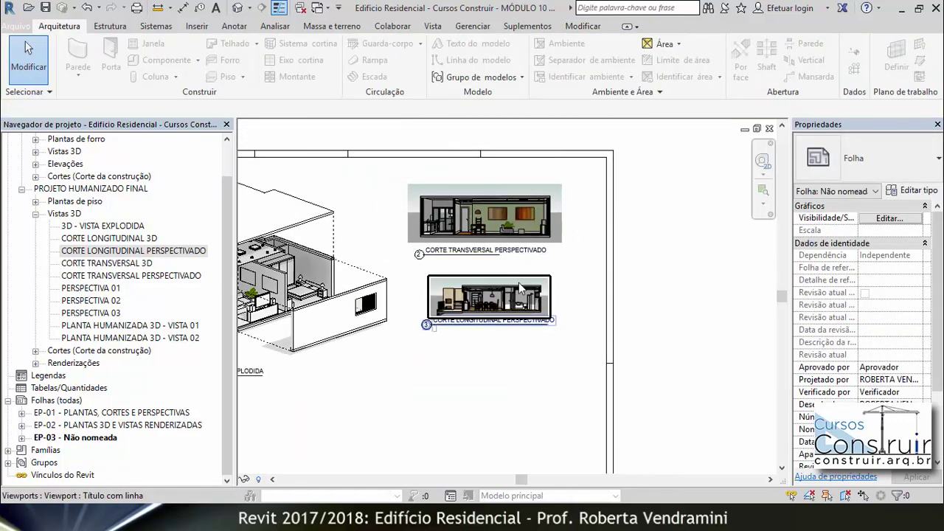
# Nudge the exploded 3D viewport two steps left and one step up on the sheet.
pyautogui.scroll(-3, 433, 288)
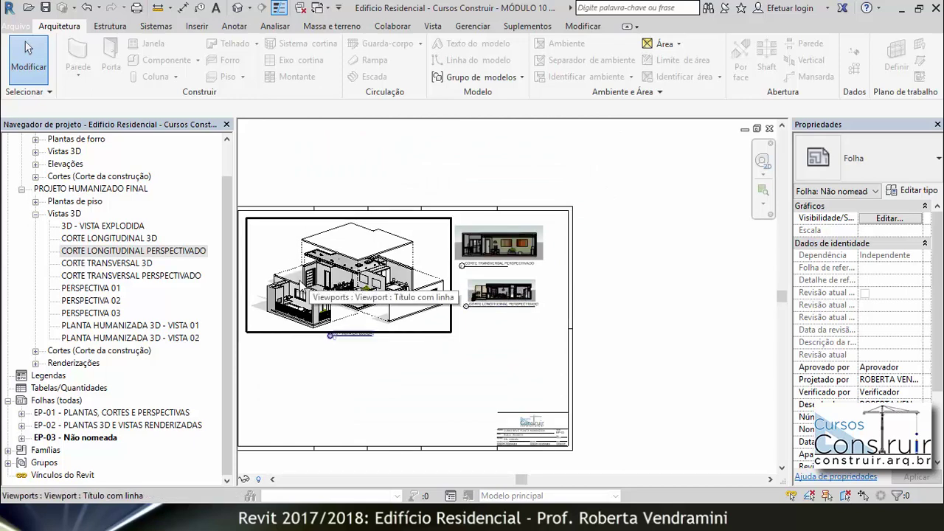
pyautogui.scroll(-1, 414, 311)
pyautogui.scroll(2, 348, 300)
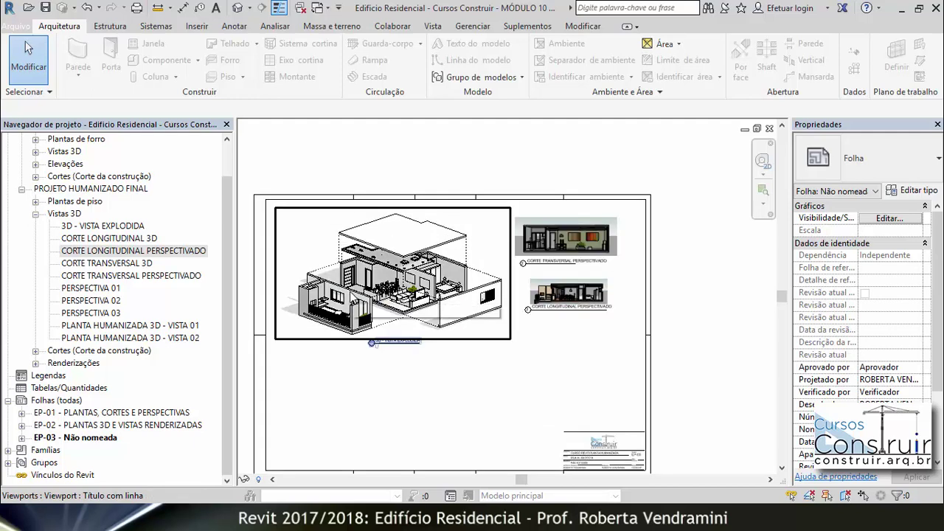
pyautogui.click(361, 310)
pyautogui.press('Left')
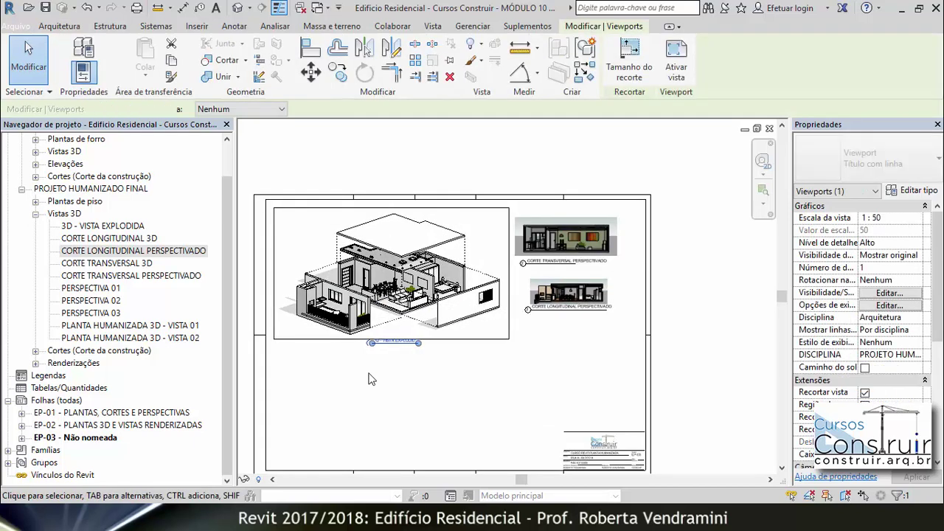
pyautogui.press('Left')
pyautogui.press('Left')
pyautogui.press('Left')
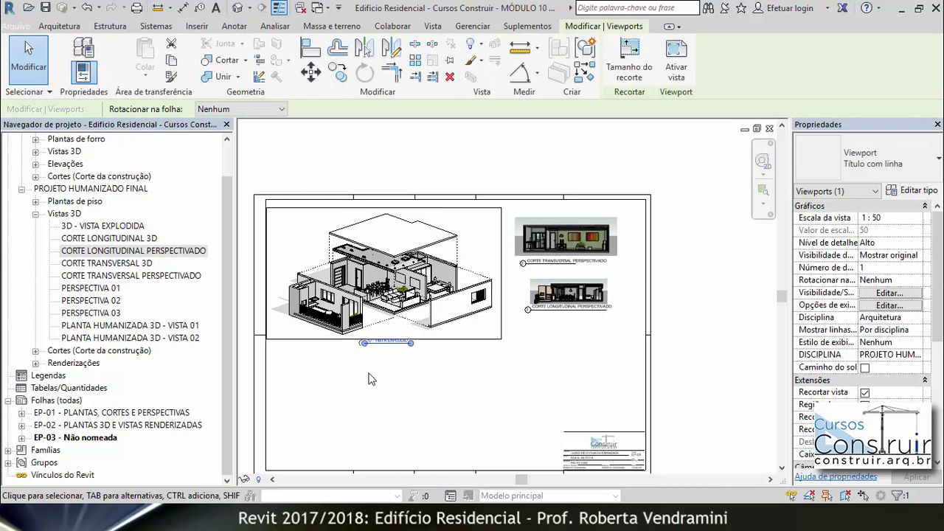
pyautogui.press('Up')
pyautogui.press('Up')
pyautogui.press('Up')
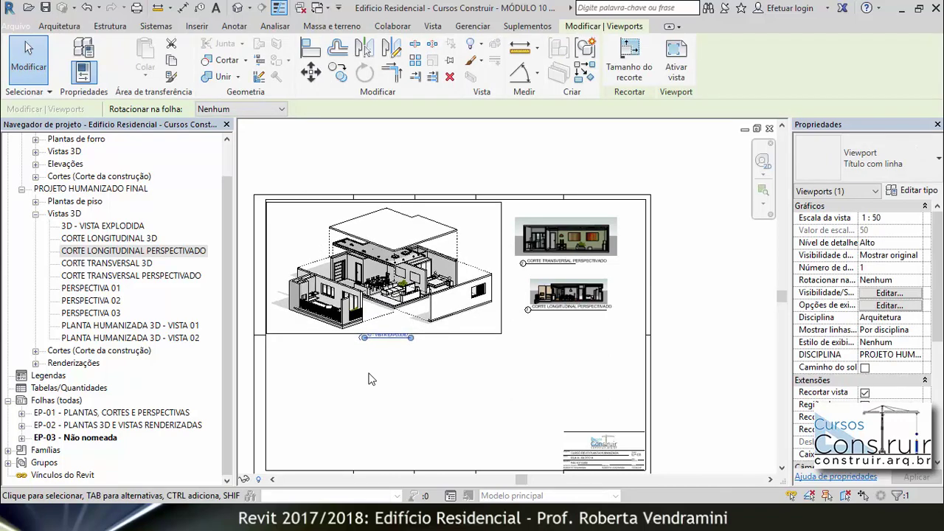
pyautogui.click(532, 405)
pyautogui.scroll(2, 359, 352)
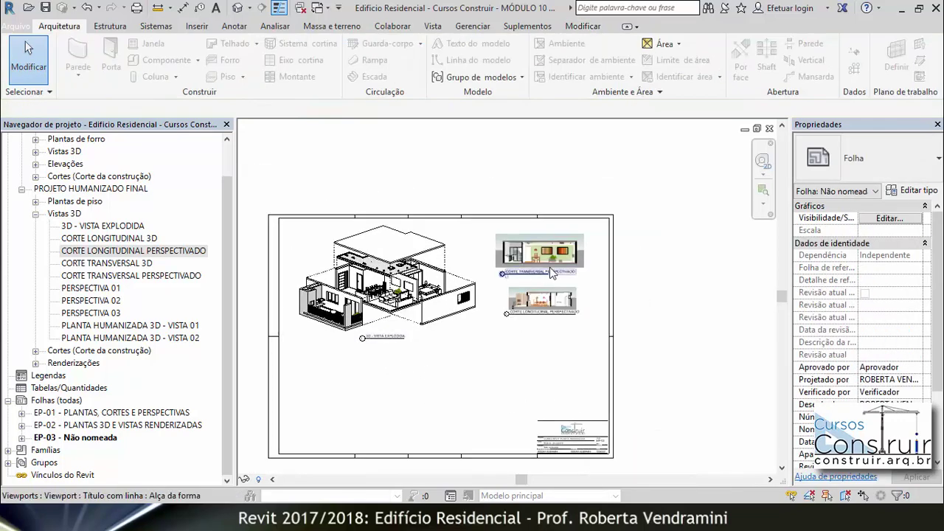
pyautogui.scroll(4, 594, 274)
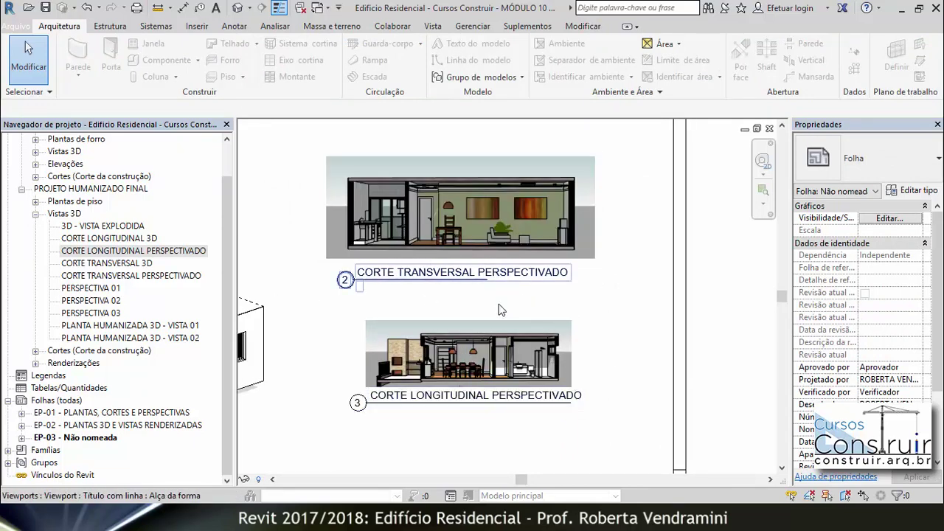
# Scale the longitudinal section viewport's crop to 246 × 79 mm with proportions locked.
pyautogui.click(493, 325)
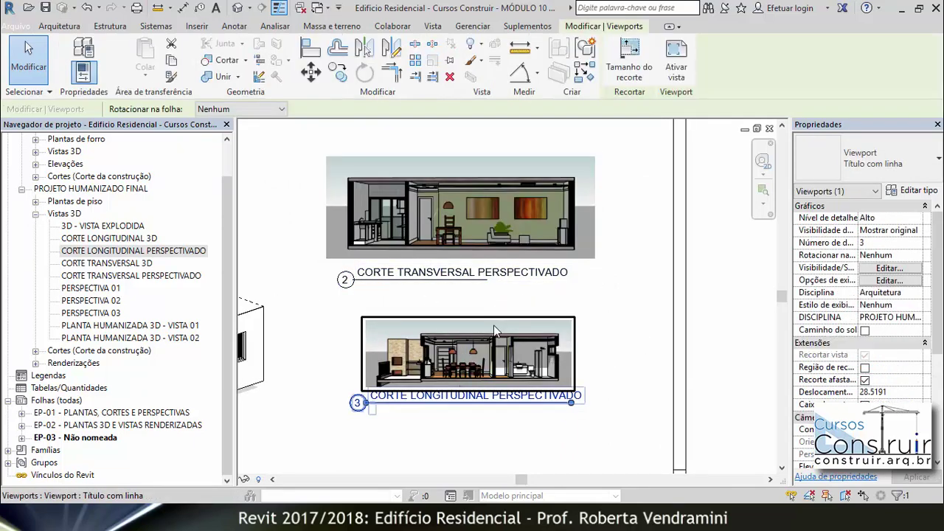
pyautogui.click(629, 63)
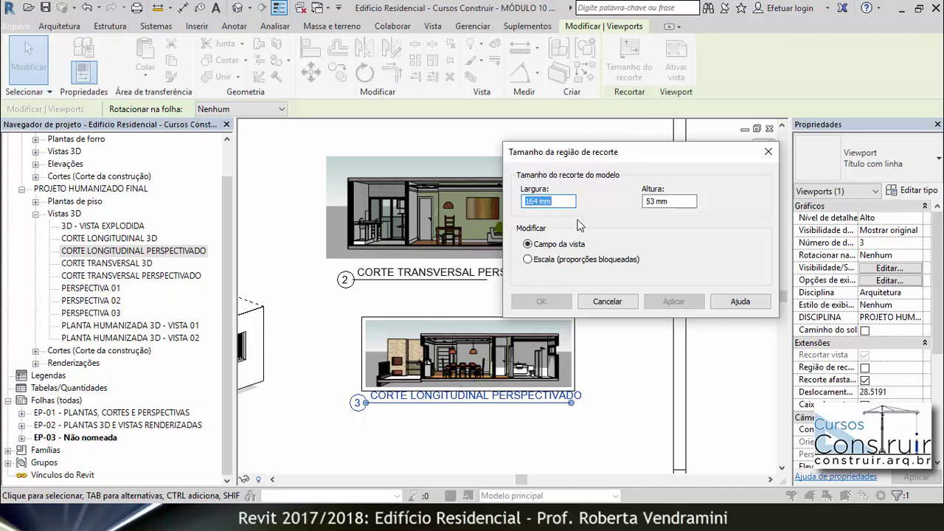
pyautogui.click(538, 201)
pyautogui.write('8')
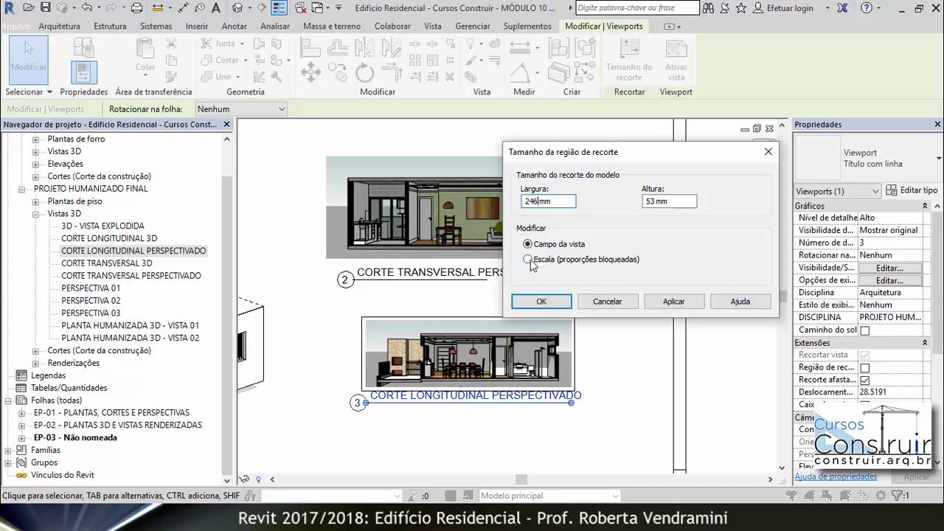
pyautogui.click(683, 308)
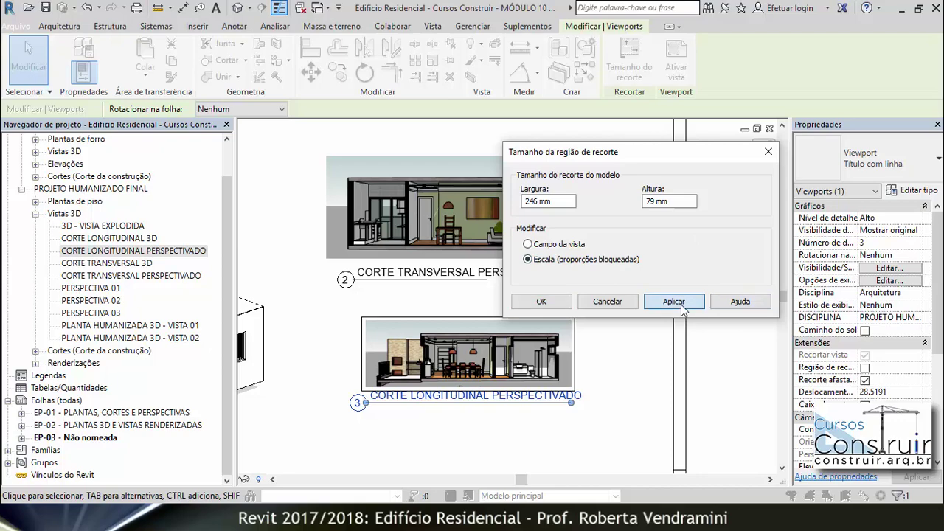
pyautogui.click(541, 302)
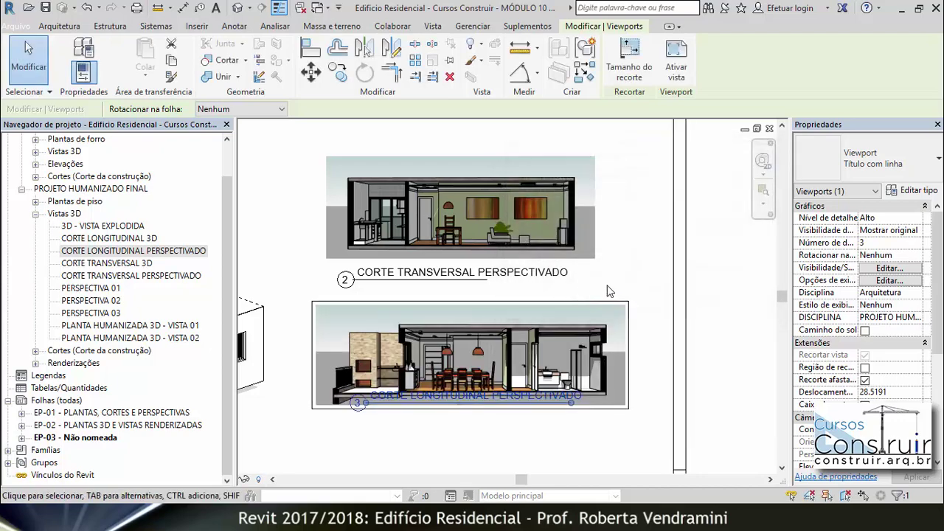
# Move the longitudinal section's viewport title lower on the sheet.
pyautogui.scroll(-2, 610, 292)
pyautogui.press('Escape')
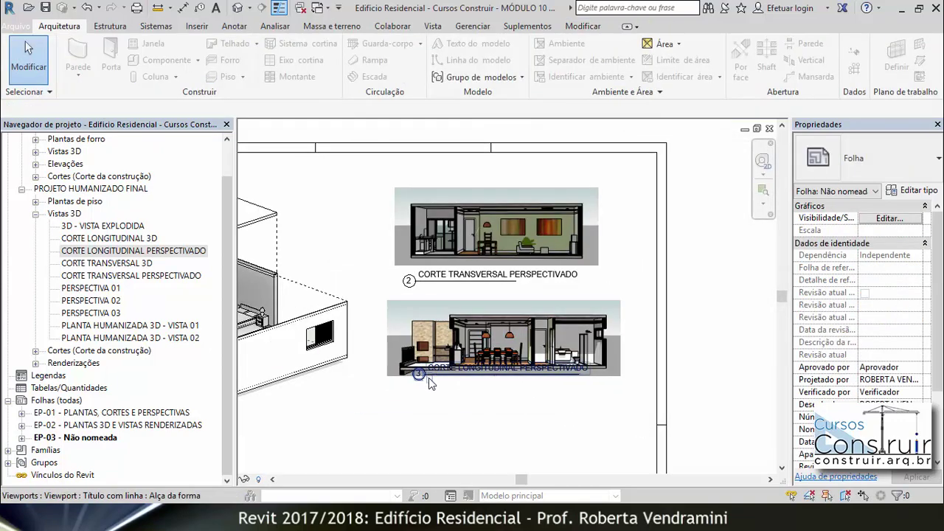
pyautogui.scroll(3, 429, 380)
pyautogui.click(436, 363)
pyautogui.moveTo(435, 363); pyautogui.dragTo(435, 393)
pyautogui.press('Escape')
# Reposition the transversal section viewport above the longitudinal one, beside the exploded view.
pyautogui.scroll(-2, 407, 433)
pyautogui.scroll(-2, 408, 434)
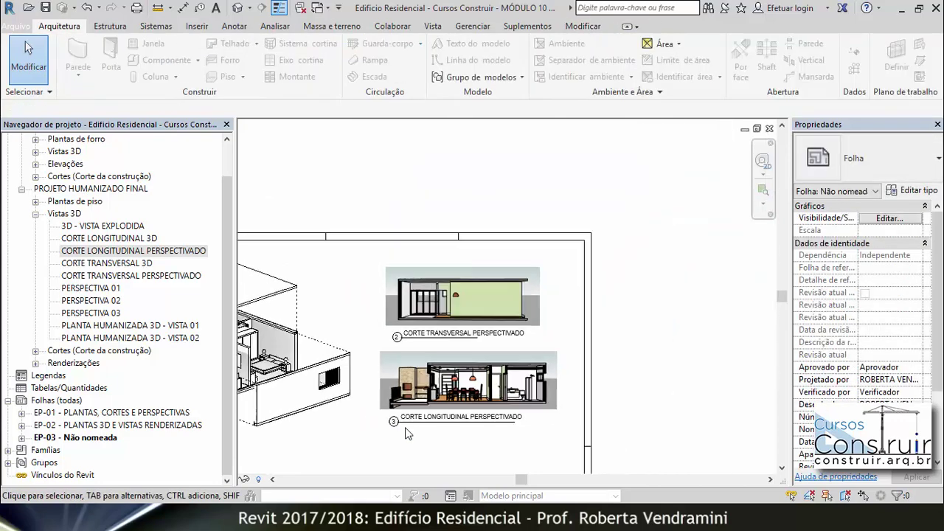
pyautogui.scroll(2, 584, 392)
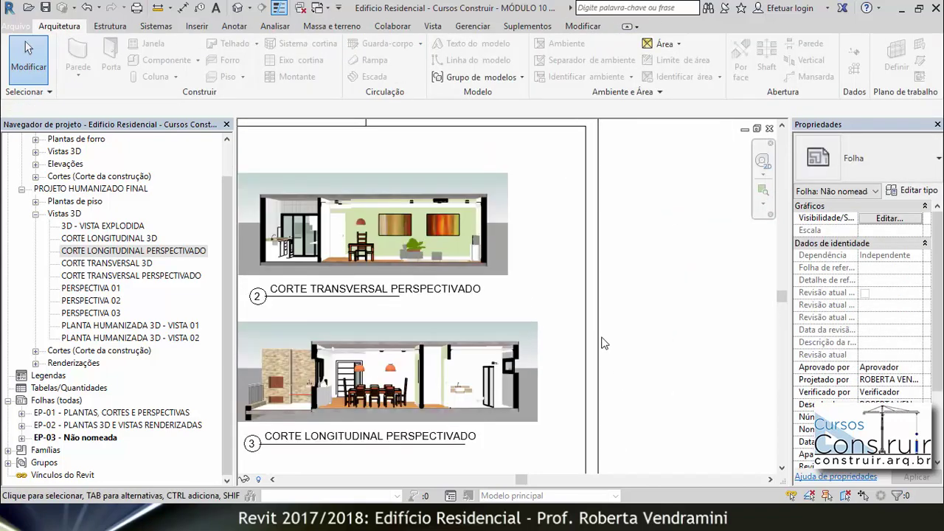
pyautogui.click(386, 214)
pyautogui.moveTo(385, 214); pyautogui.dragTo(597, 360)
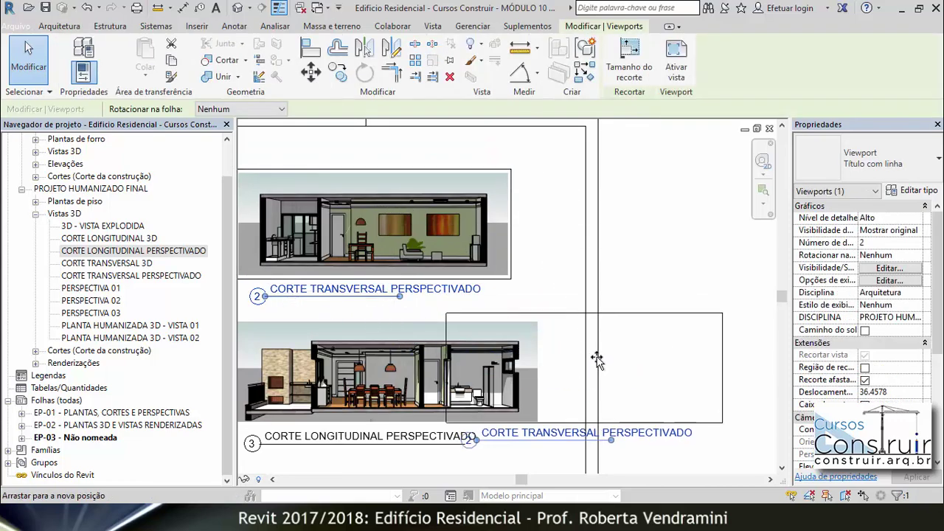
pyautogui.moveTo(597, 360); pyautogui.dragTo(580, 355)
pyautogui.scroll(2, 514, 379)
pyautogui.scroll(1, 596, 354)
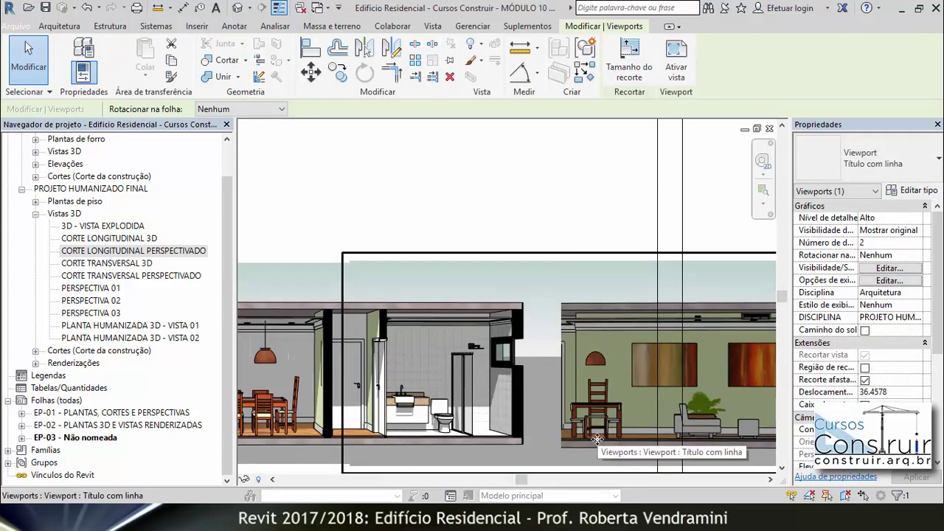
pyautogui.scroll(-2, 596, 357)
pyautogui.scroll(-1, 656, 358)
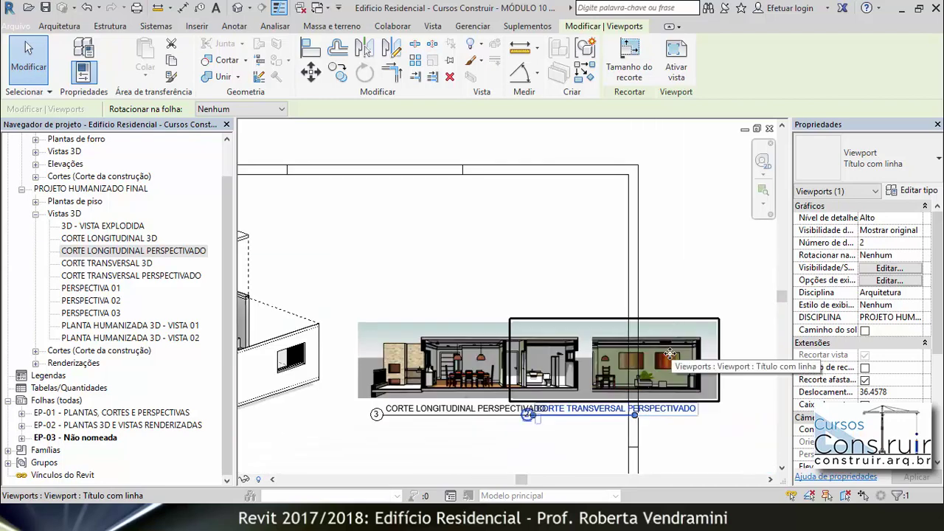
pyautogui.moveTo(656, 358); pyautogui.dragTo(539, 237)
pyautogui.press('Escape')
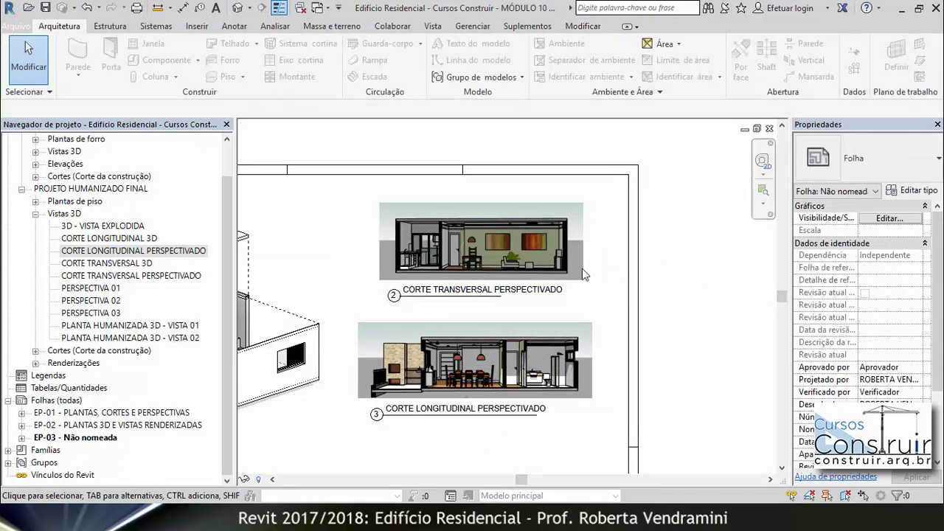
# Extend the transversal section's title line to fit its name and shift the title slightly left.
pyautogui.scroll(1, 473, 193)
pyautogui.scroll(1, 473, 194)
pyautogui.click(465, 234)
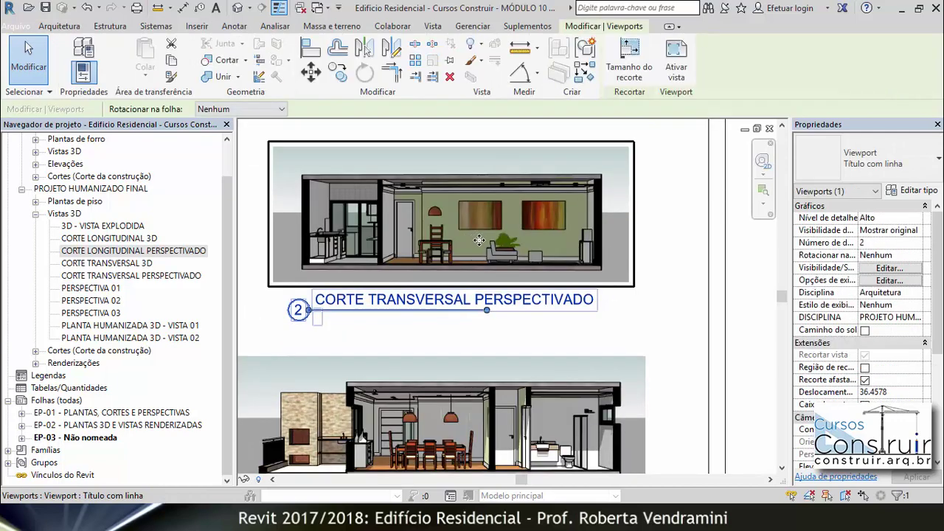
pyautogui.moveTo(514, 313); pyautogui.dragTo(590, 310)
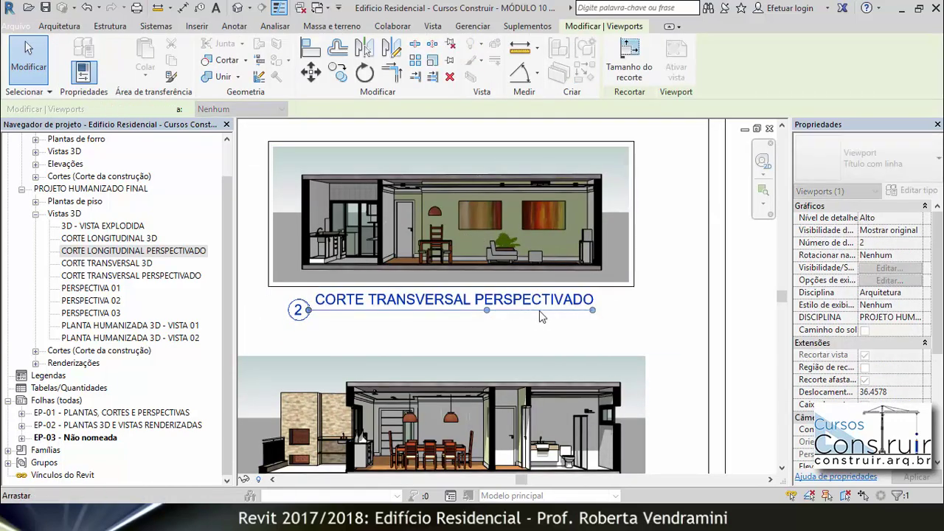
pyautogui.press('Escape')
pyautogui.click(463, 307)
pyautogui.click(463, 307)
pyautogui.moveTo(463, 307); pyautogui.dragTo(445, 307)
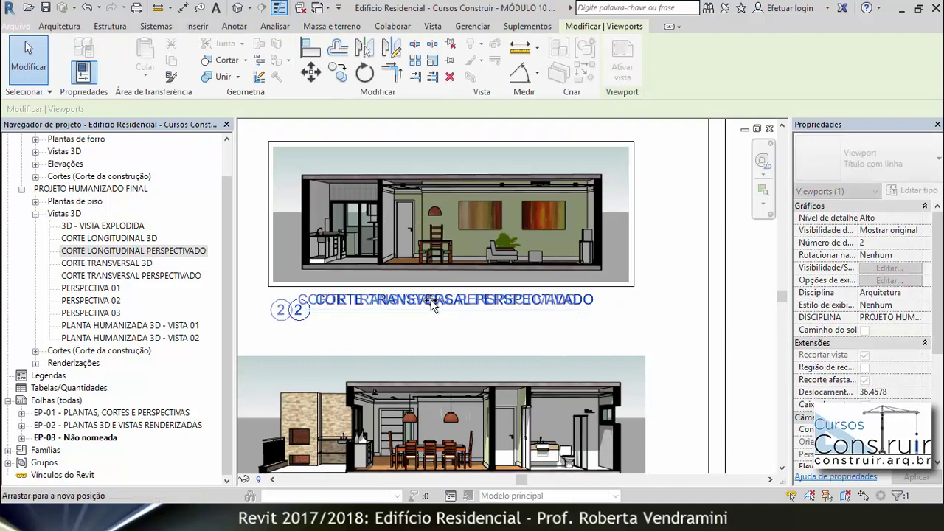
pyautogui.scroll(-2, 507, 325)
pyautogui.scroll(3, 499, 443)
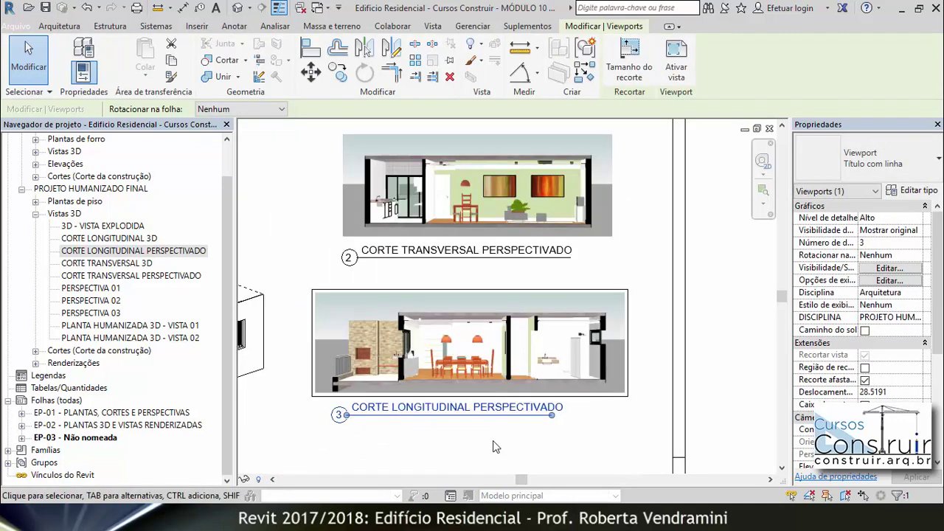
# Extend the longitudinal section's title line past its name and align the title under its image.
pyautogui.moveTo(499, 472); pyautogui.dragTo(498, 399, button='middle')
pyautogui.press('Escape')
pyautogui.click(499, 399)
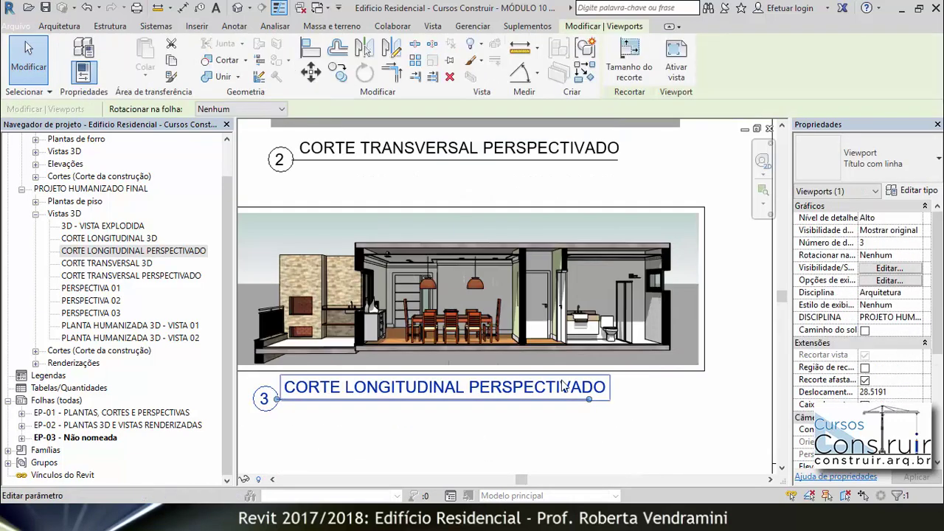
pyautogui.moveTo(594, 402); pyautogui.dragTo(613, 402)
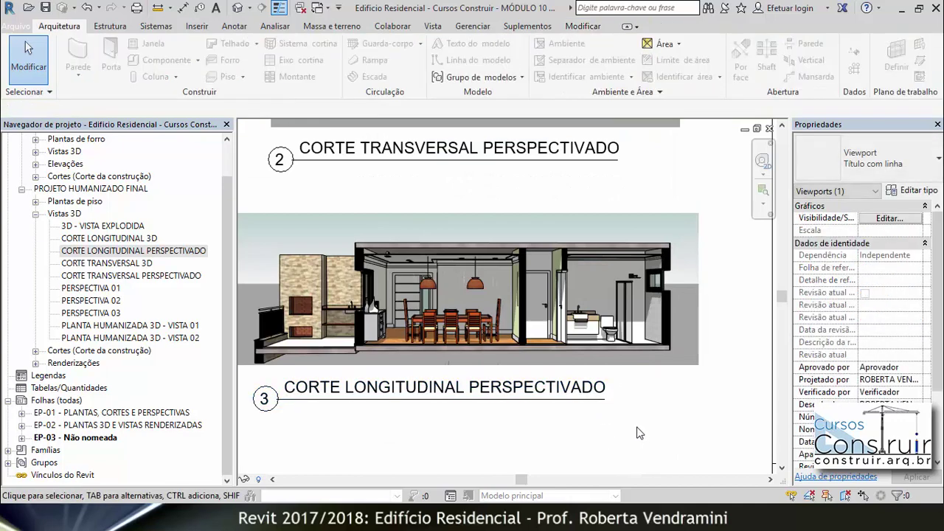
pyautogui.scroll(-1, 613, 403)
pyautogui.click(467, 398)
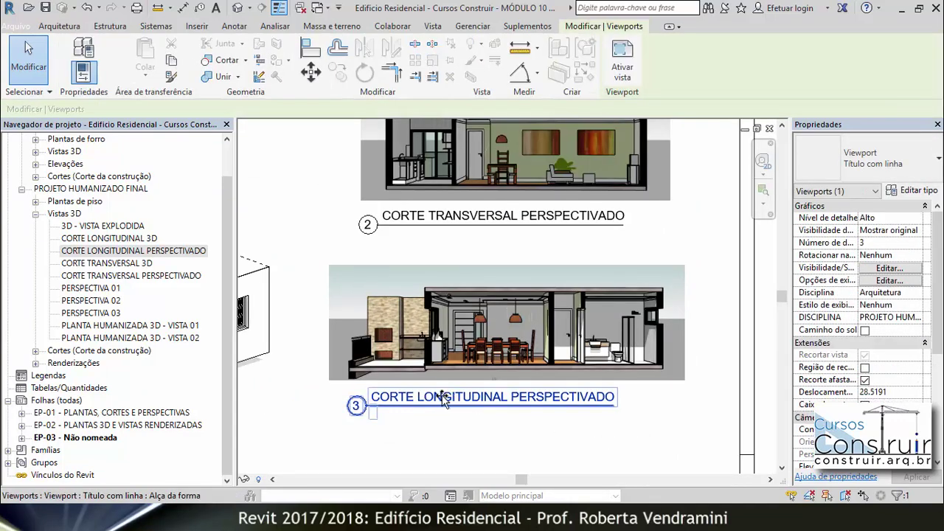
pyautogui.moveTo(443, 398); pyautogui.dragTo(447, 401)
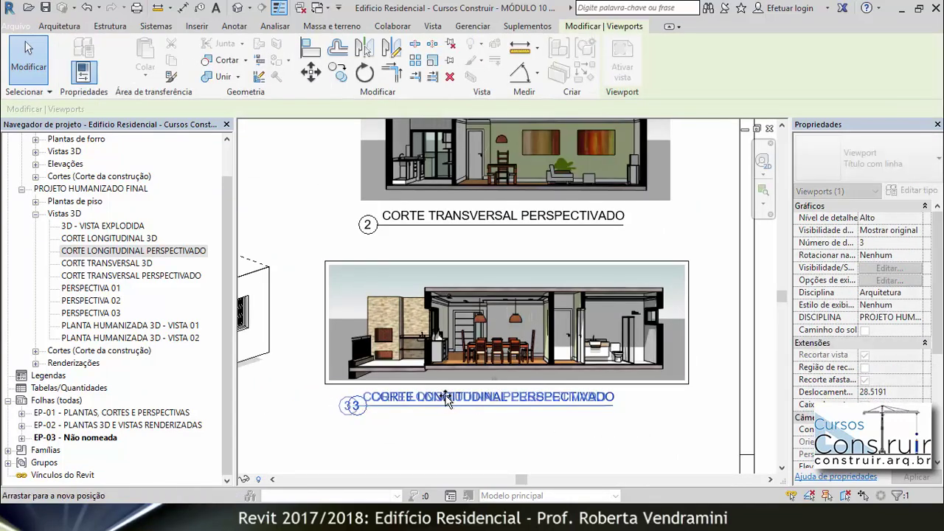
pyautogui.click(531, 443)
# Zoom out to see the whole sheet, then open the CORTE TRANSVERSAL 3D view.
pyautogui.scroll(-1, 531, 443)
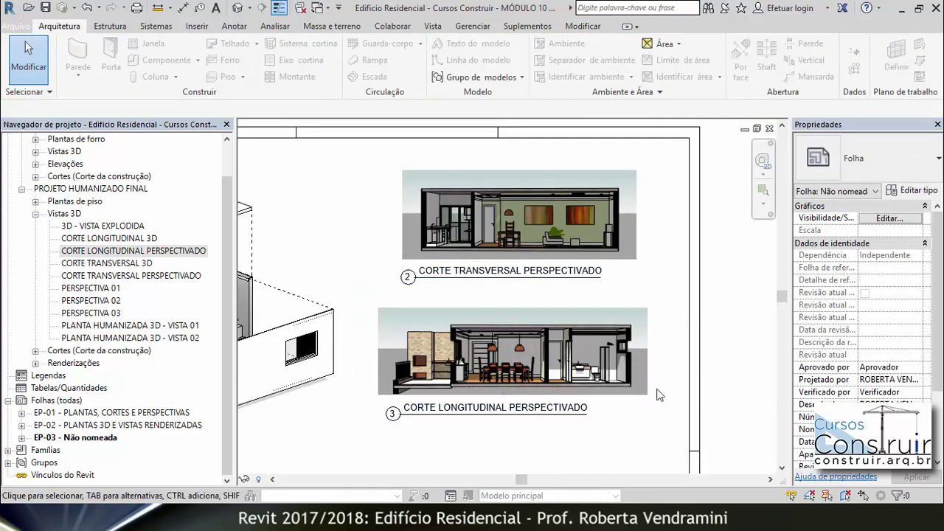
pyautogui.scroll(-2, 659, 395)
pyautogui.scroll(-2, 618, 321)
pyautogui.scroll(-1, 618, 321)
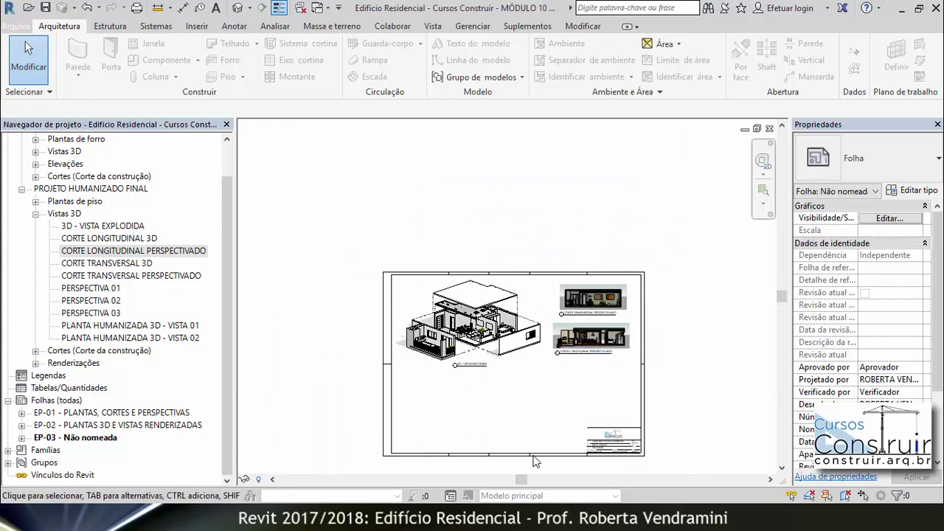
pyautogui.scroll(2, 534, 457)
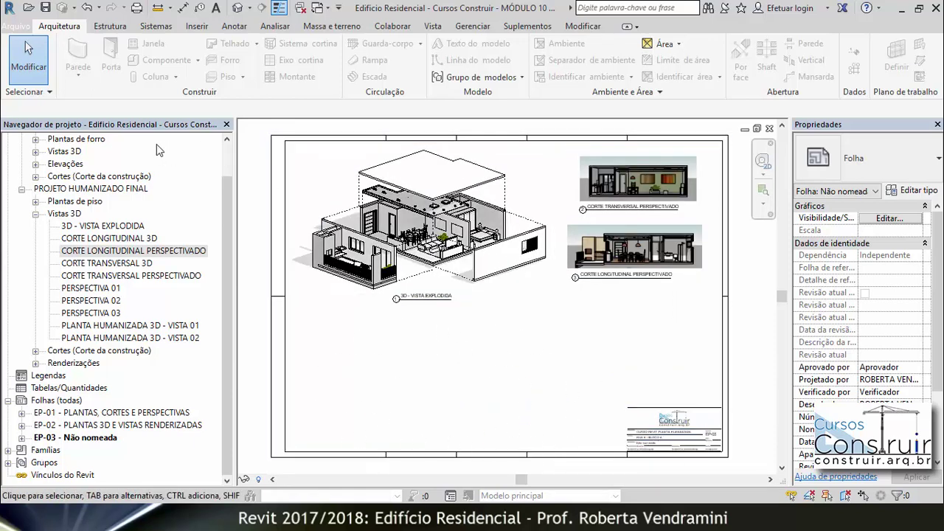
pyautogui.doubleClick(124, 268)
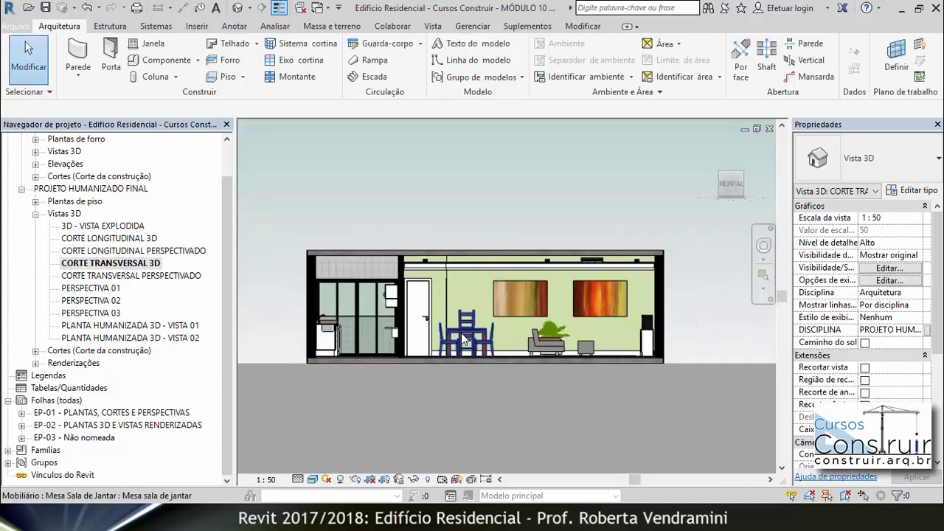
# Orbit the CORTE TRANSVERSAL 3D cut house to an angled perspective and display its crop region.
pyautogui.scroll(-3, 499, 332)
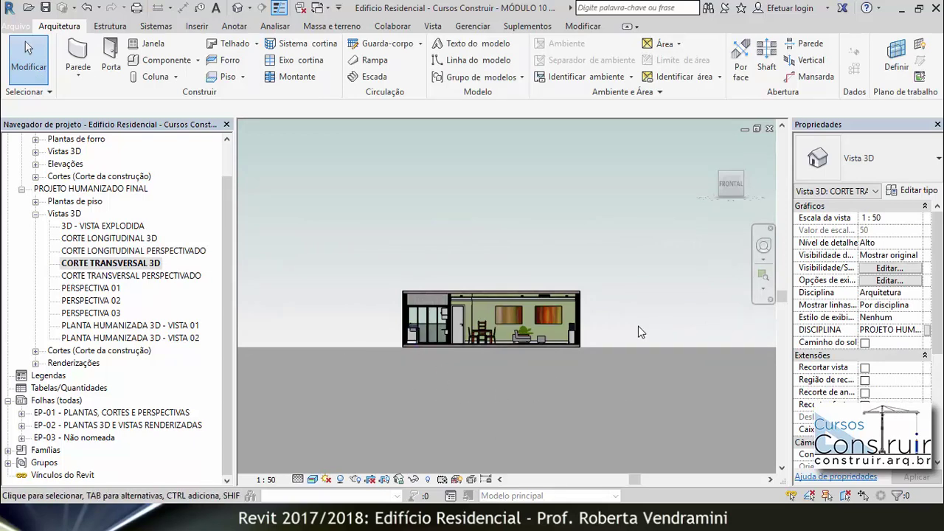
pyautogui.scroll(1, 458, 343)
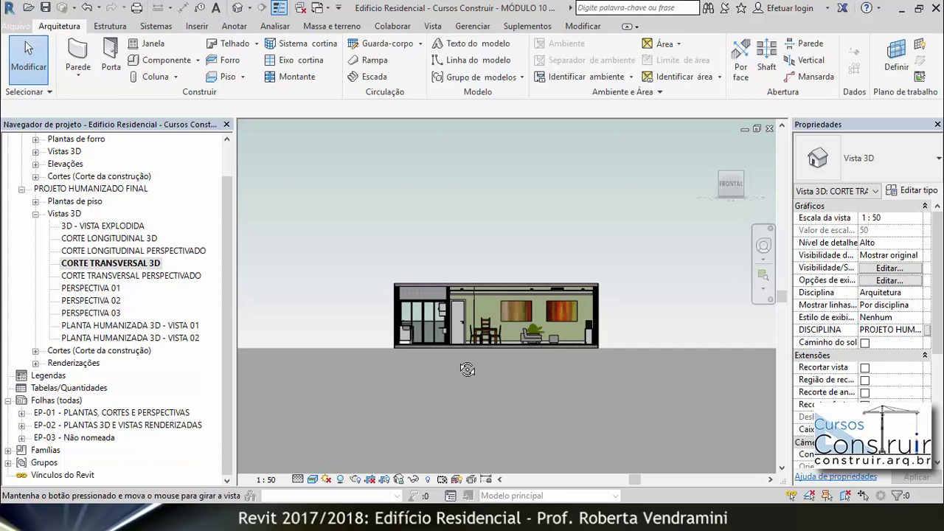
pyautogui.moveTo(468, 371)
pyautogui.keyDown('shift'); pyautogui.mouseDown(button='middle')
pyautogui.moveTo(564, 416)
pyautogui.moveTo(568, 399)
pyautogui.moveTo(481, 405)
pyautogui.moveTo(453, 392)
pyautogui.mouseUp(button='middle'); pyautogui.keyUp('shift')
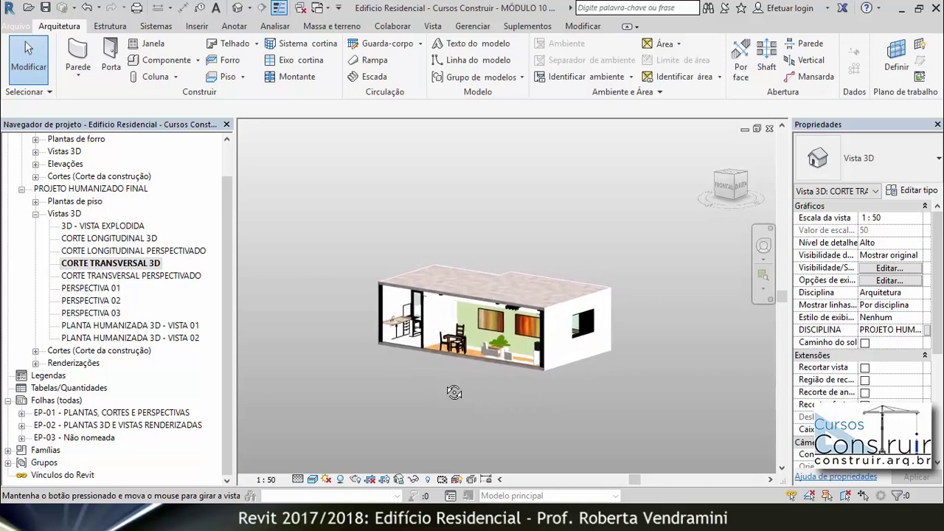
pyautogui.scroll(2, 378, 334)
pyautogui.scroll(2, 378, 334)
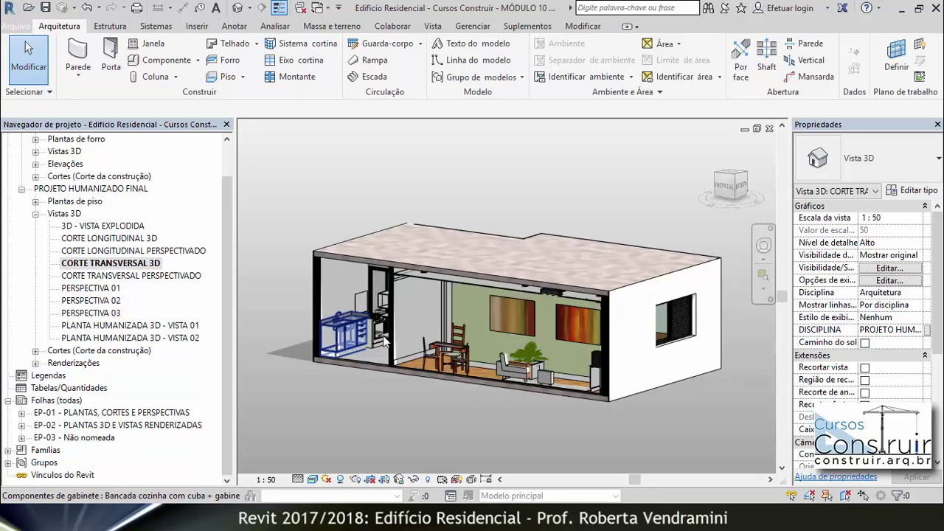
pyautogui.scroll(-2, 378, 334)
pyautogui.moveTo(473, 354)
pyautogui.keyDown('shift'); pyautogui.mouseDown(button='middle')
pyautogui.moveTo(548, 397)
pyautogui.moveTo(544, 406)
pyautogui.mouseUp(button='middle'); pyautogui.keyUp('shift')
pyautogui.scroll(-3, 568, 367)
pyautogui.keyDown('shift'); pyautogui.moveTo(568, 367); pyautogui.dragTo(502, 393, button='middle'); pyautogui.keyUp('shift')
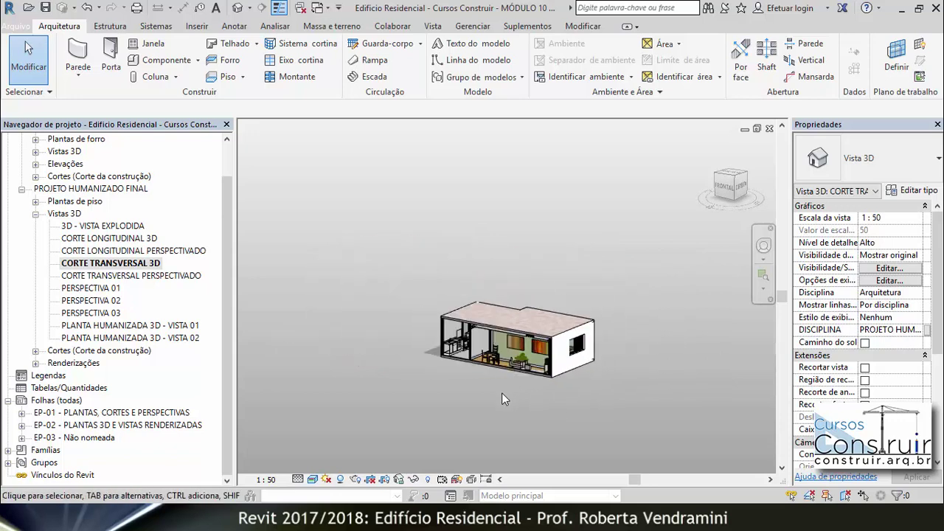
pyautogui.scroll(1, 504, 392)
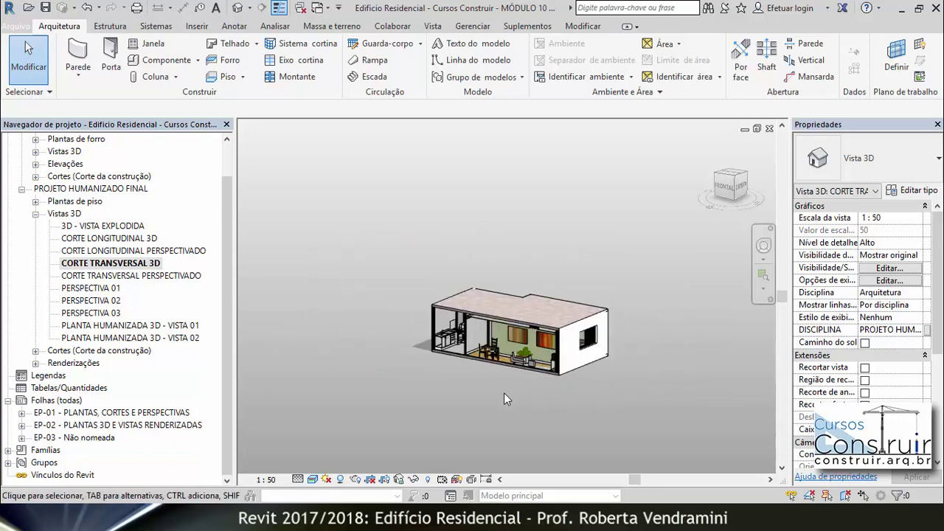
pyautogui.click(385, 479)
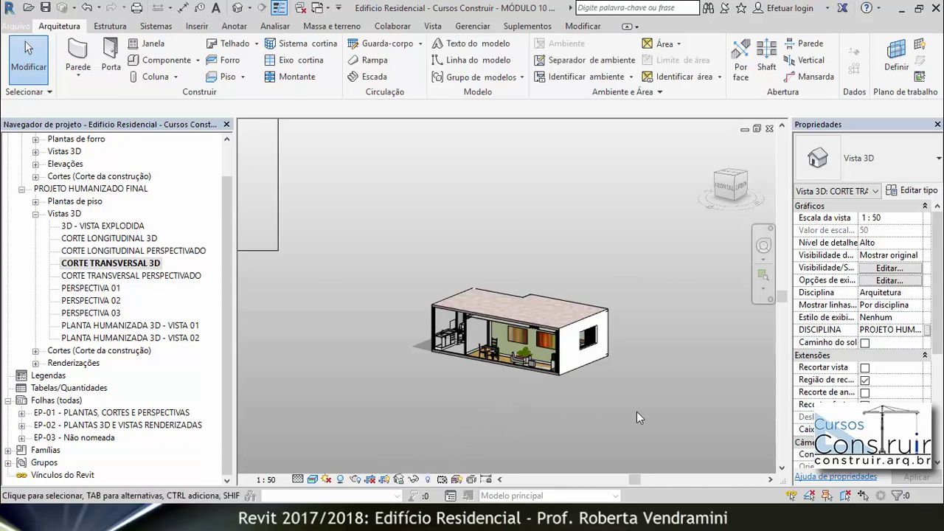
# Move the crop frame over the house and pull its top, left, bottom and right edges in tight.
pyautogui.scroll(-3, 549, 389)
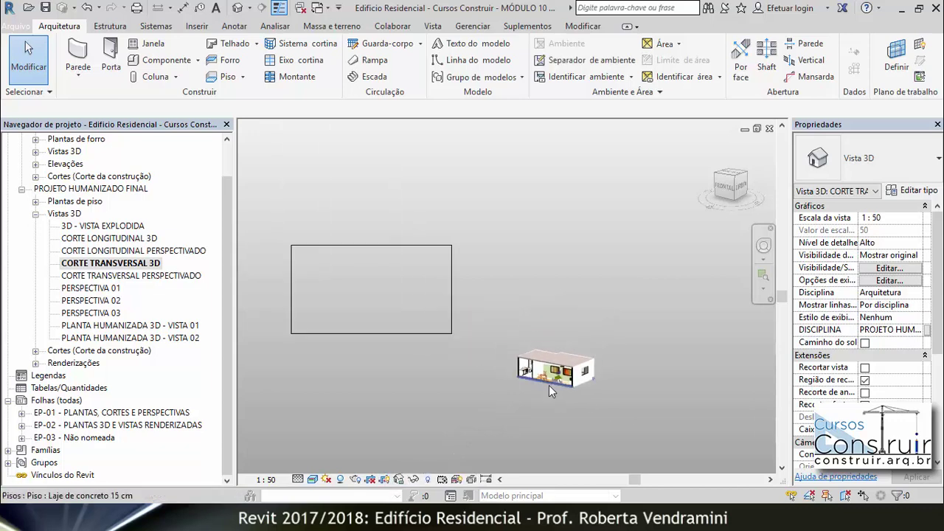
pyautogui.click(402, 251)
pyautogui.moveTo(395, 243); pyautogui.dragTo(596, 320)
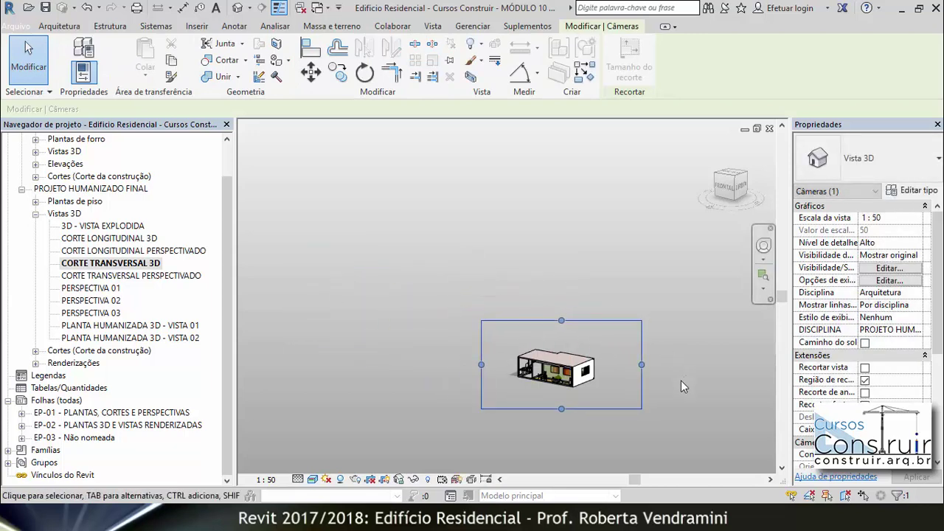
pyautogui.scroll(4, 645, 372)
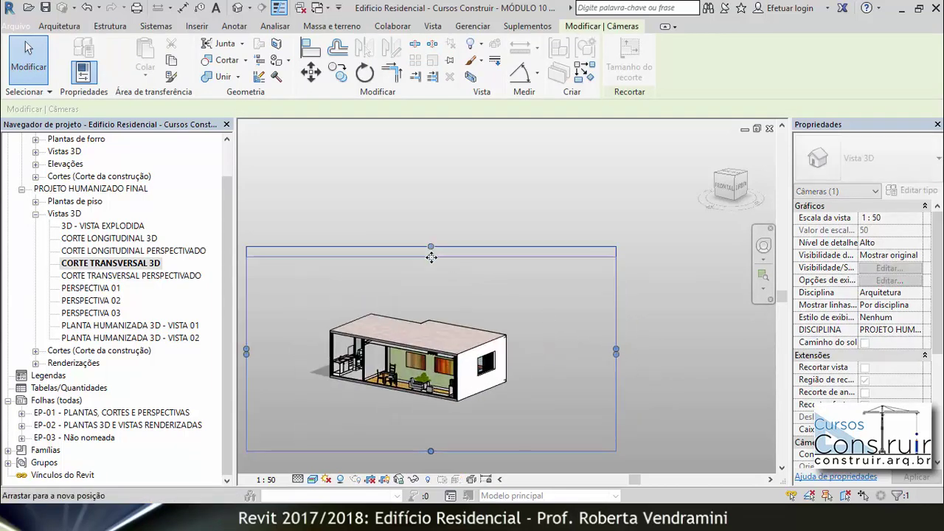
pyautogui.moveTo(431, 248); pyautogui.dragTo(430, 297)
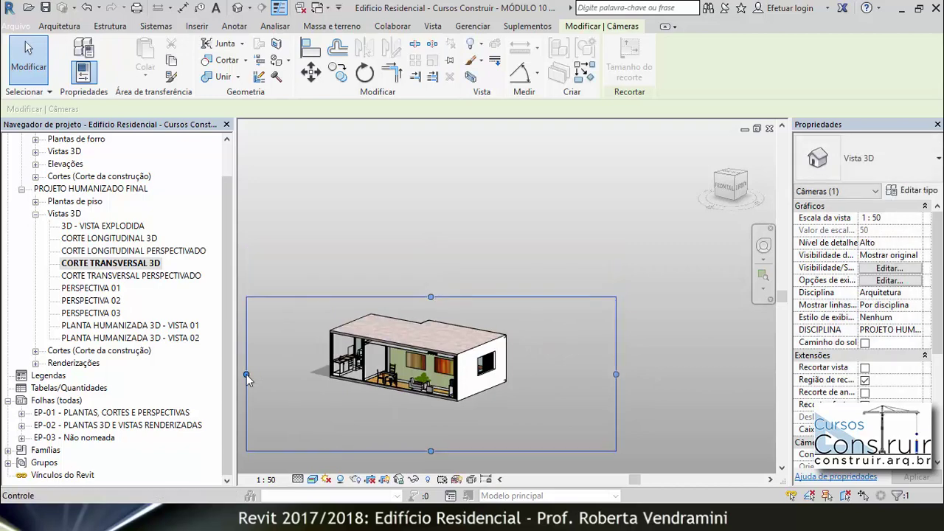
pyautogui.moveTo(246, 374); pyautogui.dragTo(298, 374)
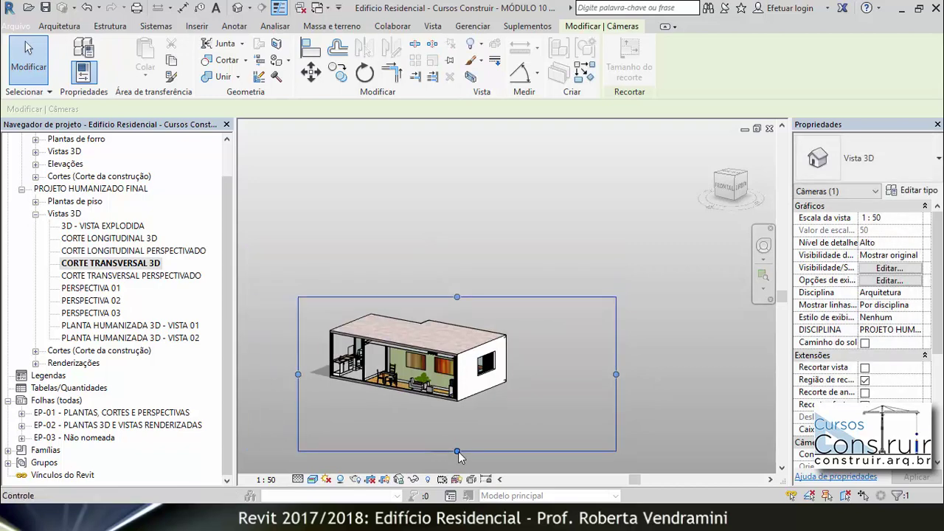
pyautogui.moveTo(457, 451); pyautogui.dragTo(457, 415)
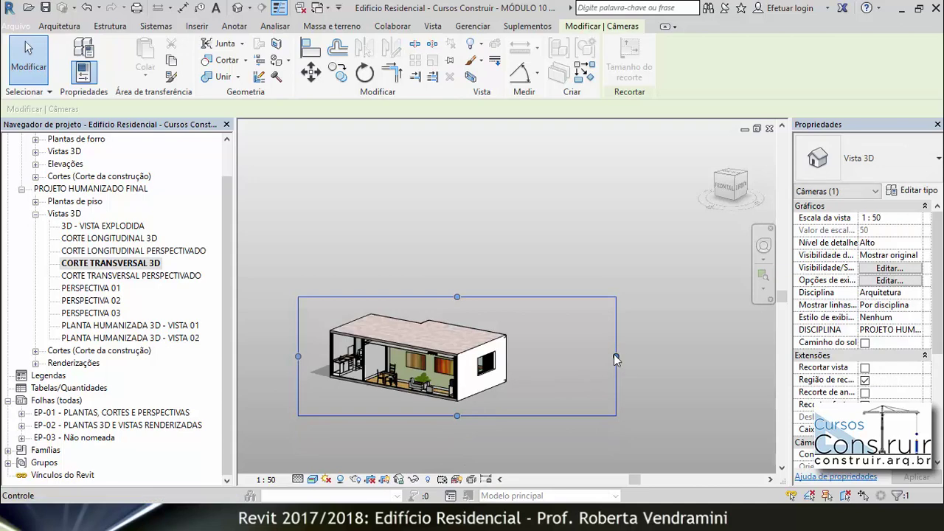
pyautogui.moveTo(616, 356); pyautogui.dragTo(523, 359)
# Hide the crop boundary and turn on Crop View.
pyautogui.click(378, 283)
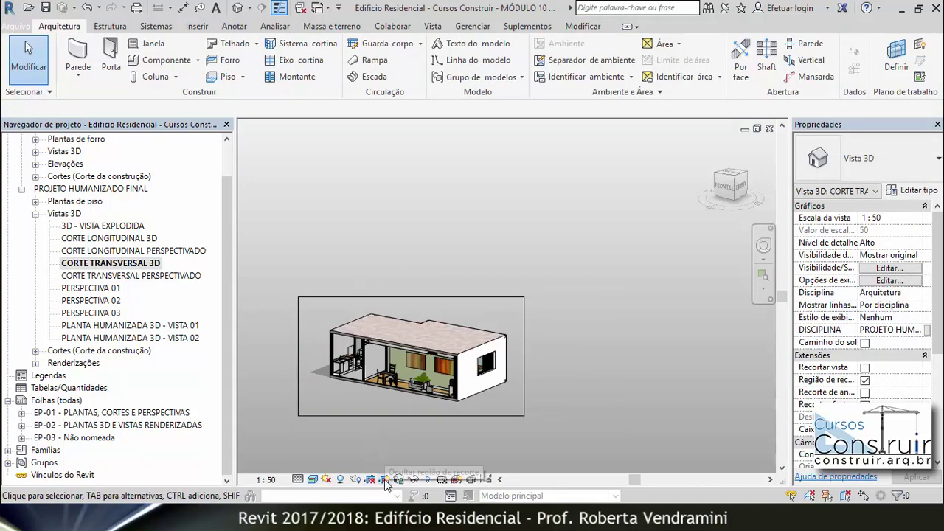
pyautogui.click(381, 480)
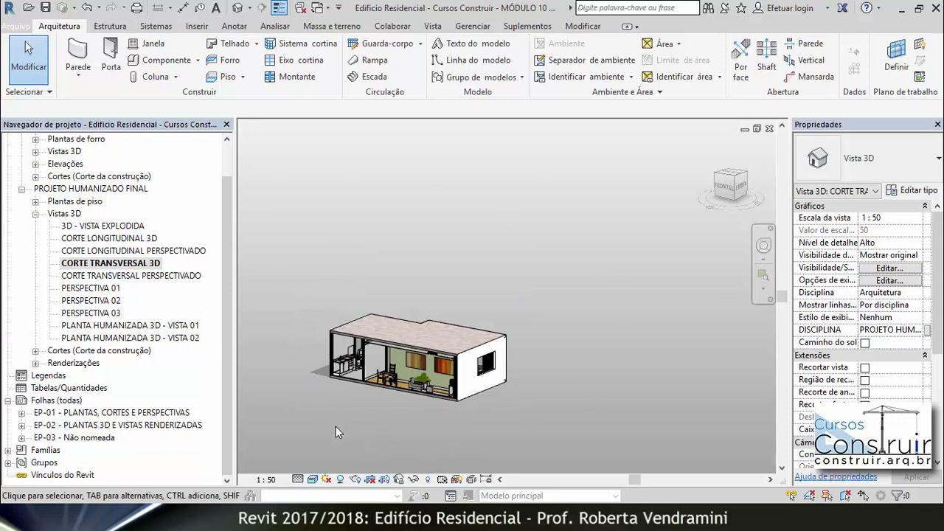
pyautogui.click(371, 481)
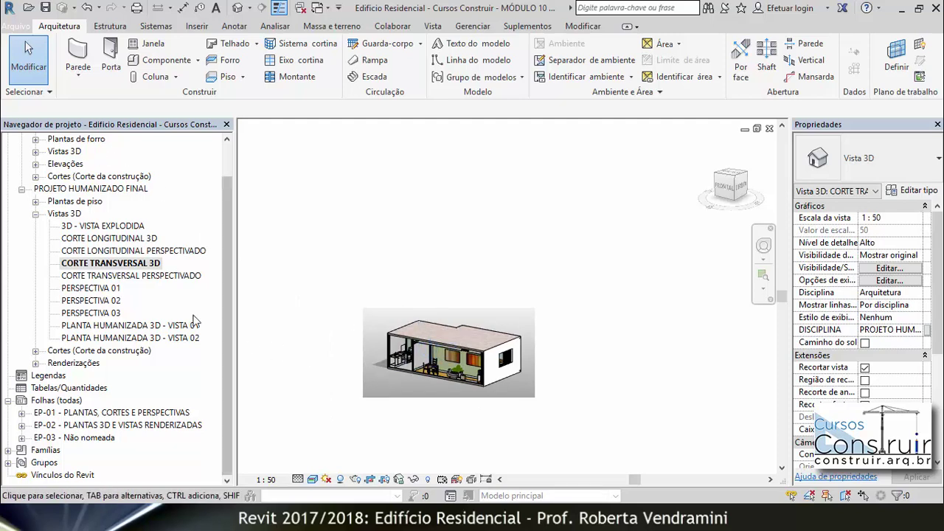
# Open CORTE LONGITUDINAL 3D, orbit it slightly, and display its crop region.
pyautogui.doubleClick(131, 238)
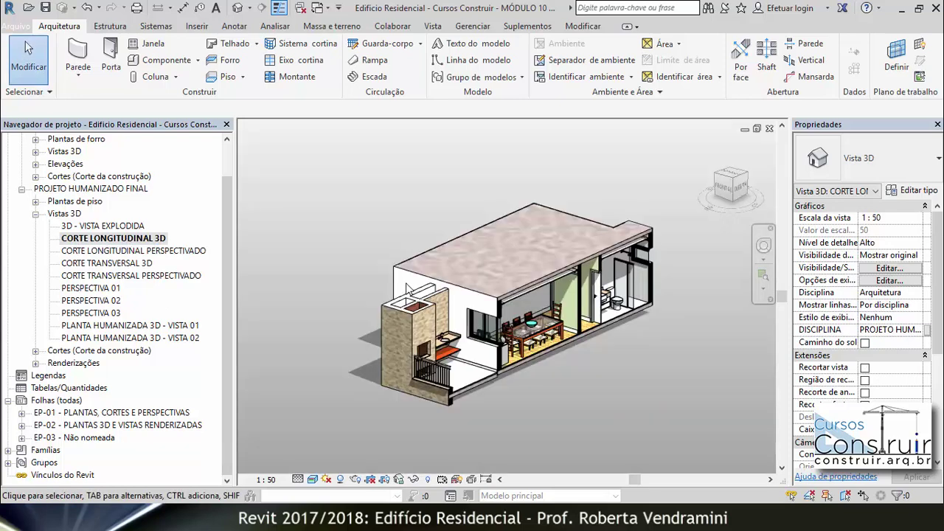
pyautogui.scroll(-3, 408, 288)
pyautogui.keyDown('shift'); pyautogui.moveTo(436, 299); pyautogui.dragTo(450, 310, button='middle'); pyautogui.keyUp('shift')
pyautogui.scroll(5, 461, 295)
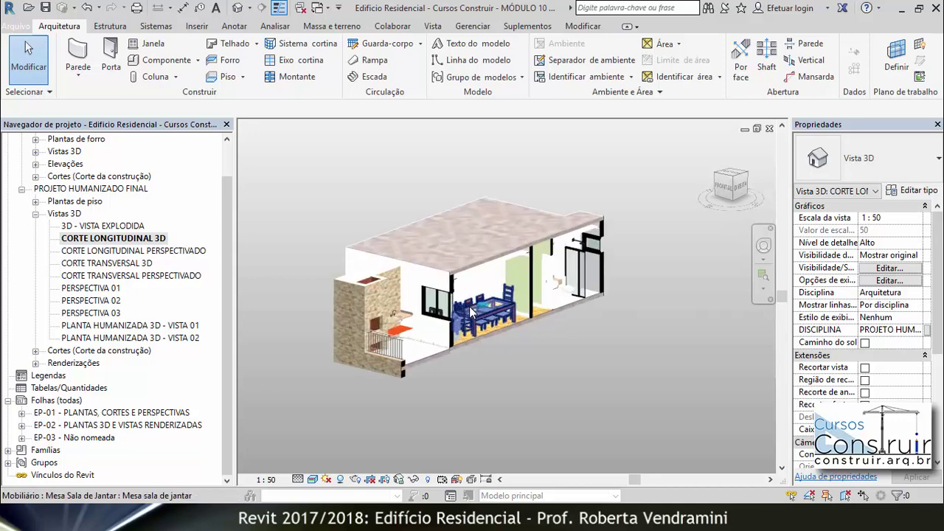
pyautogui.click(390, 479)
# Move the crop frame over the house, tighten its right and bottom edges, then hide it and crop the view.
pyautogui.scroll(-3, 468, 399)
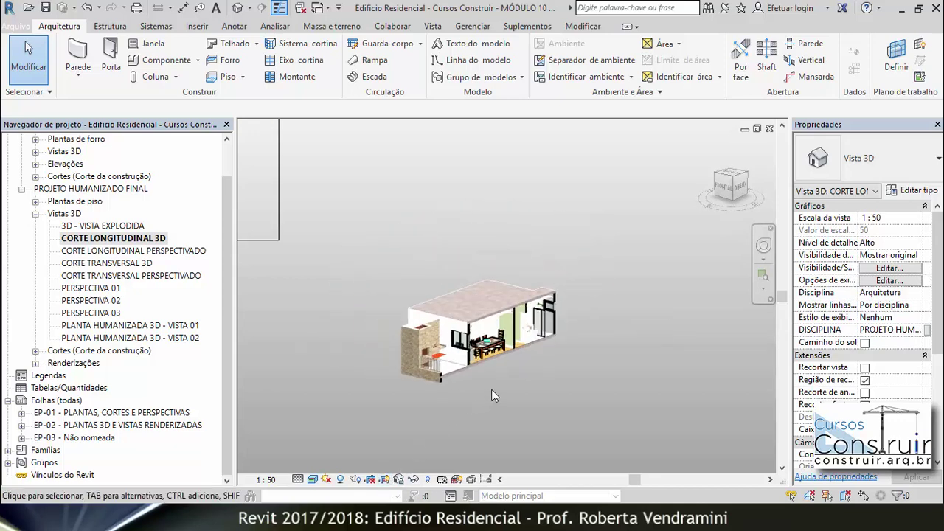
pyautogui.scroll(-2, 492, 389)
pyautogui.click(400, 270)
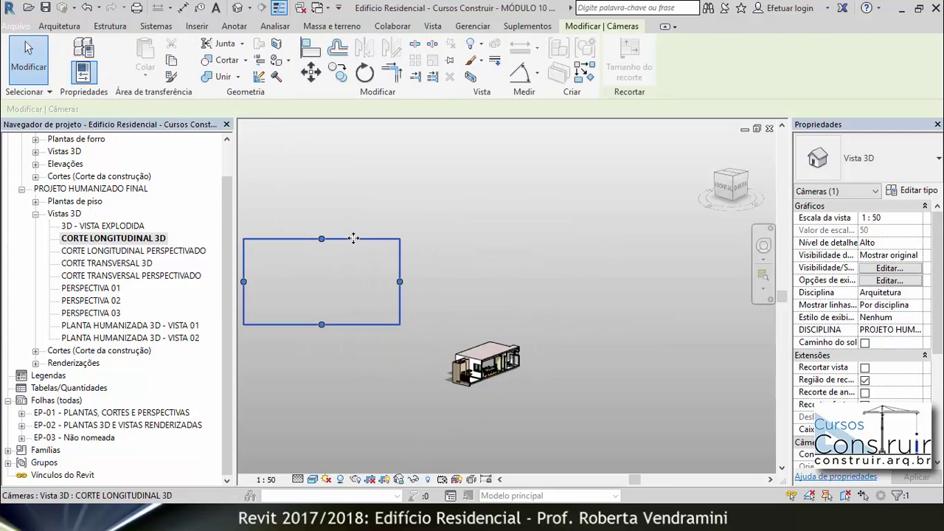
pyautogui.moveTo(352, 239)
pyautogui.mouseDown()
pyautogui.moveTo(533, 330)
pyautogui.moveTo(566, 326)
pyautogui.mouseUp()
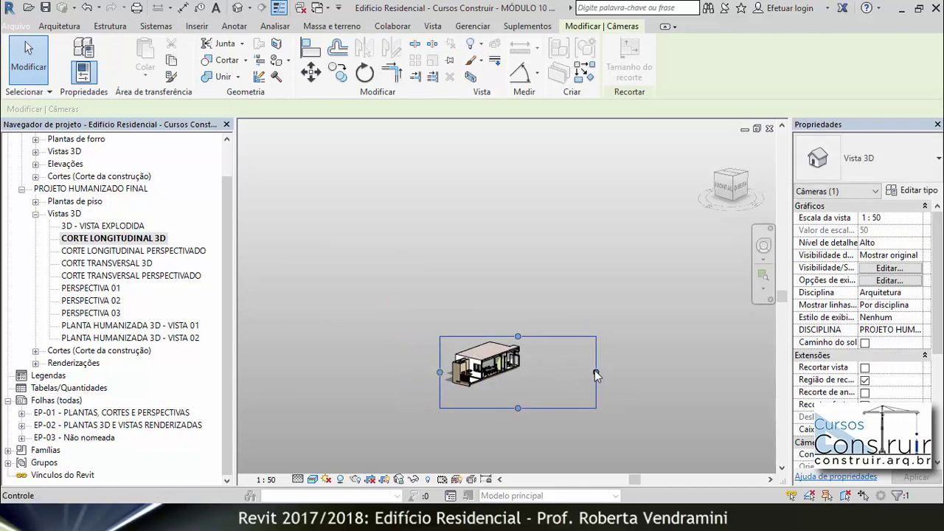
pyautogui.moveTo(595, 370); pyautogui.dragTo(526, 370)
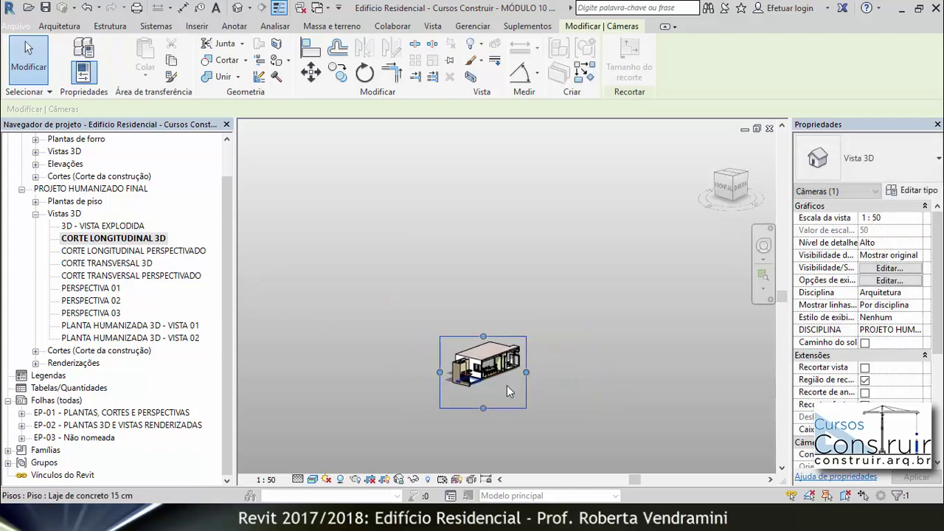
pyautogui.scroll(3, 502, 391)
pyautogui.moveTo(458, 431); pyautogui.dragTo(457, 389)
pyautogui.click(634, 384)
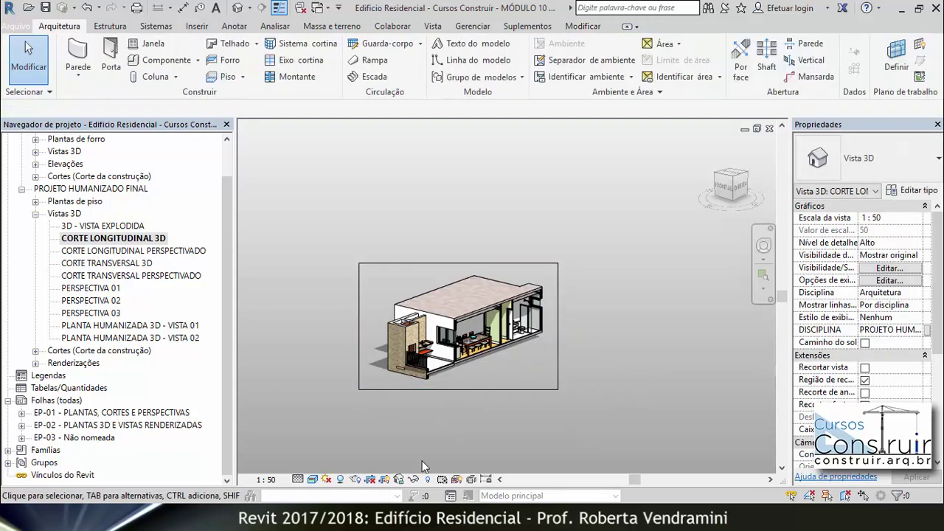
pyautogui.click(384, 479)
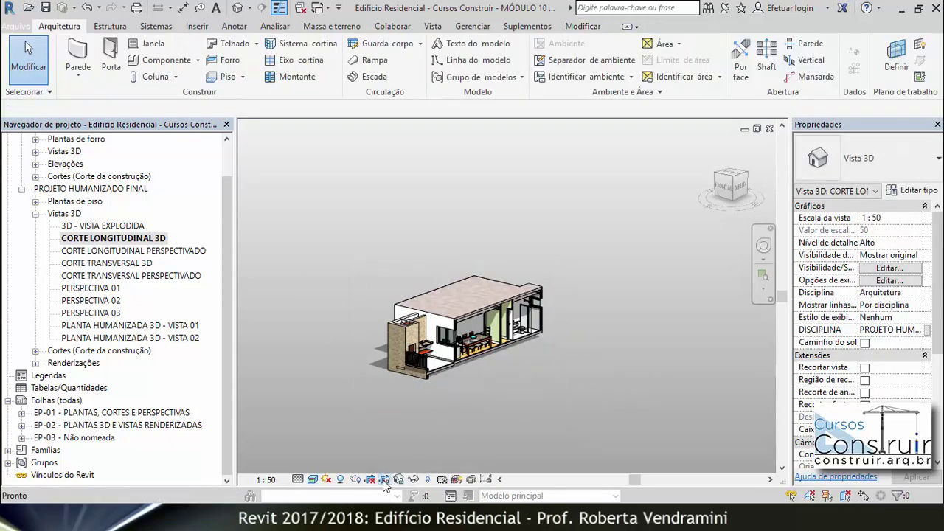
pyautogui.click(368, 479)
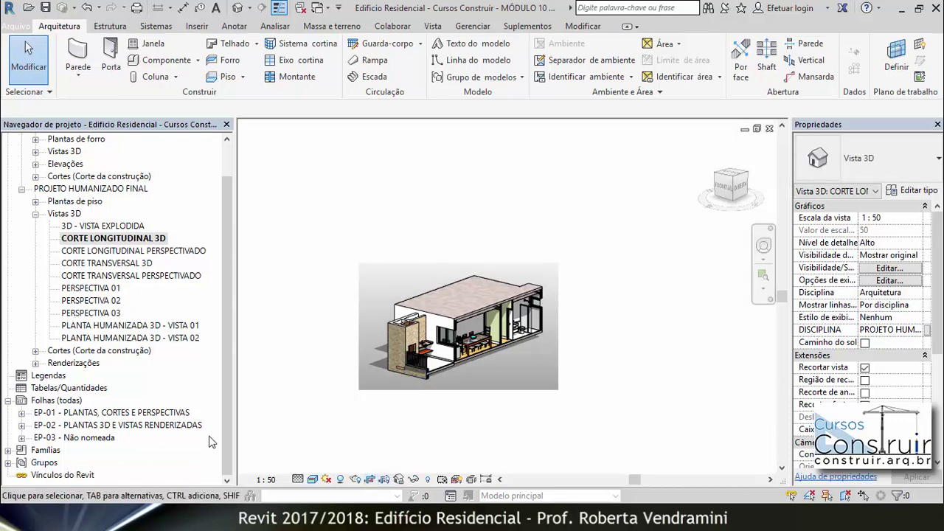
# Open sheet EP-03 and place CORTE TRANSVERSAL 3D at its lower left.
pyautogui.doubleClick(64, 438)
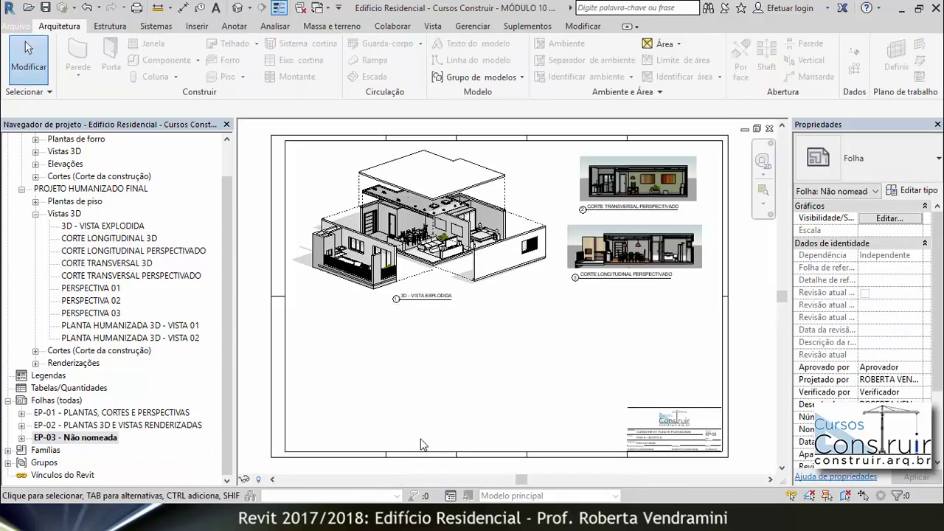
pyautogui.scroll(-1, 382, 368)
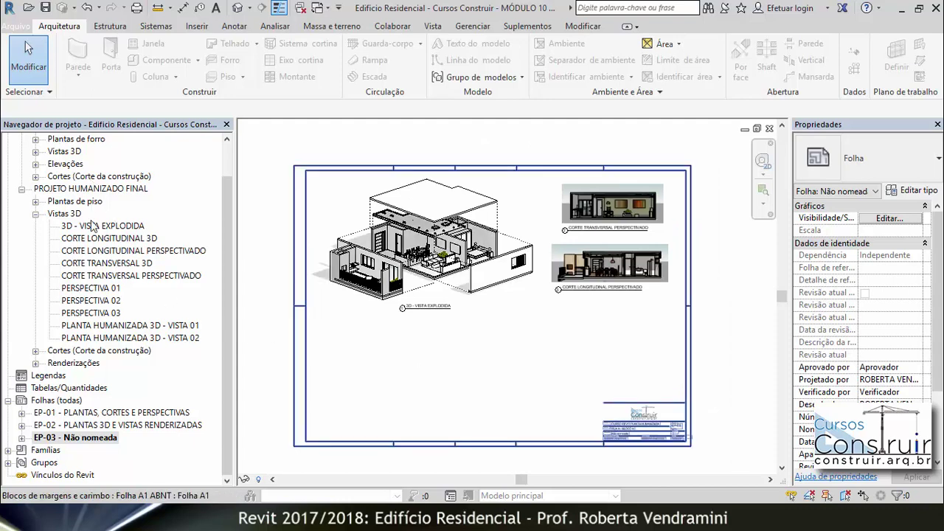
pyautogui.click(121, 266)
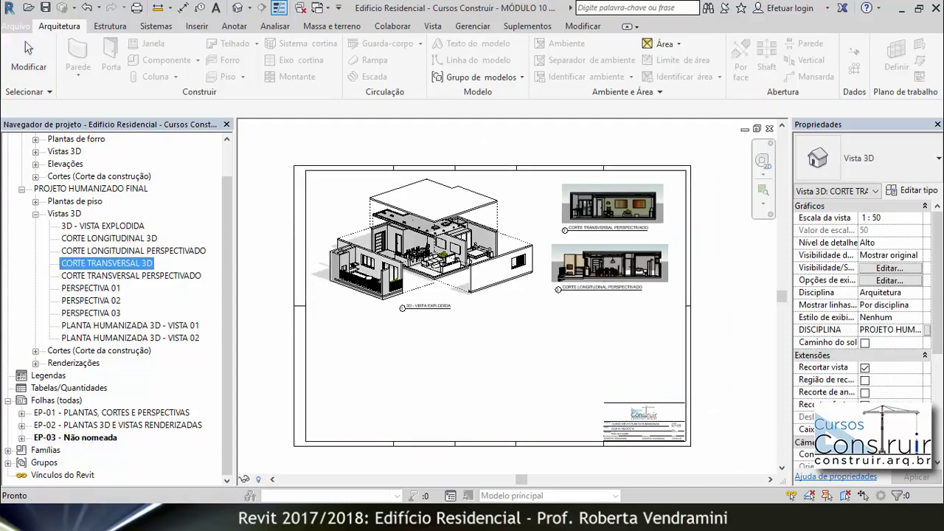
pyautogui.moveTo(122, 264); pyautogui.dragTo(379, 385)
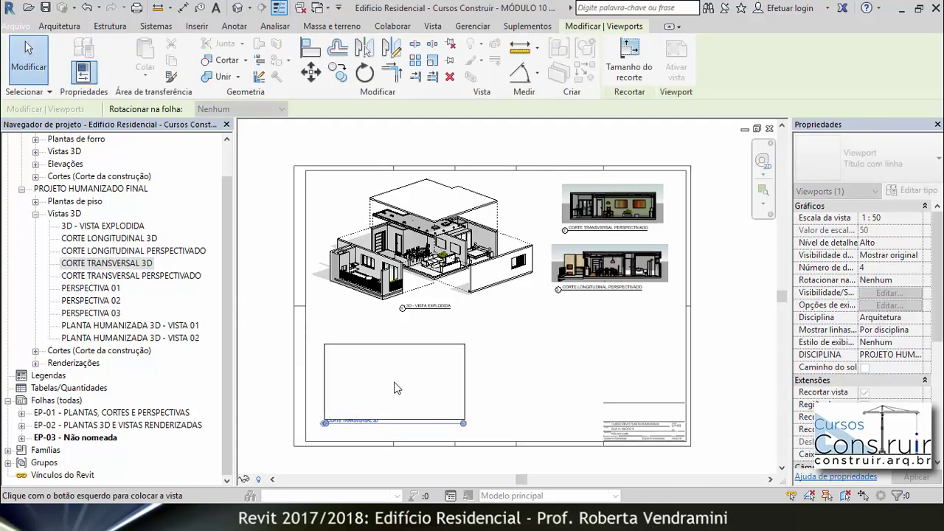
pyautogui.click(389, 388)
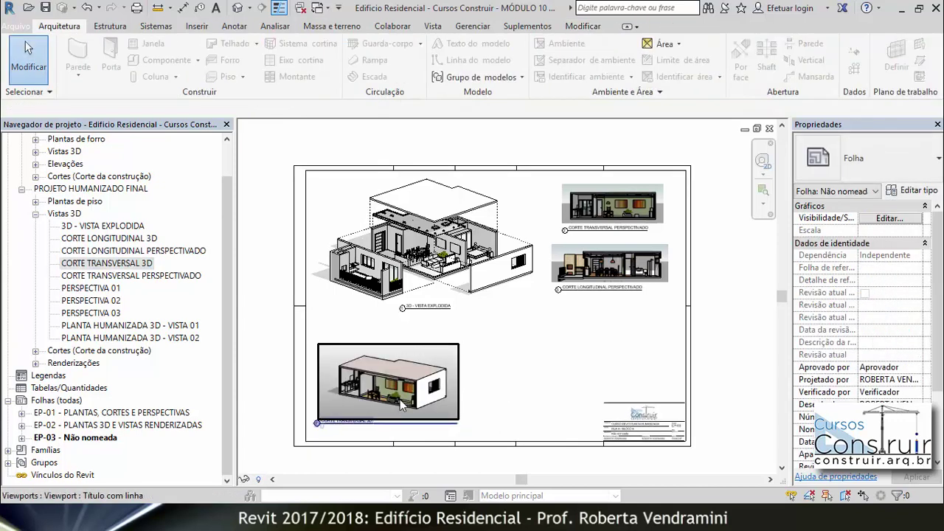
# Place CORTE LONGITUDINAL 3D on the sheet beside the transversal view.
pyautogui.click(110, 239)
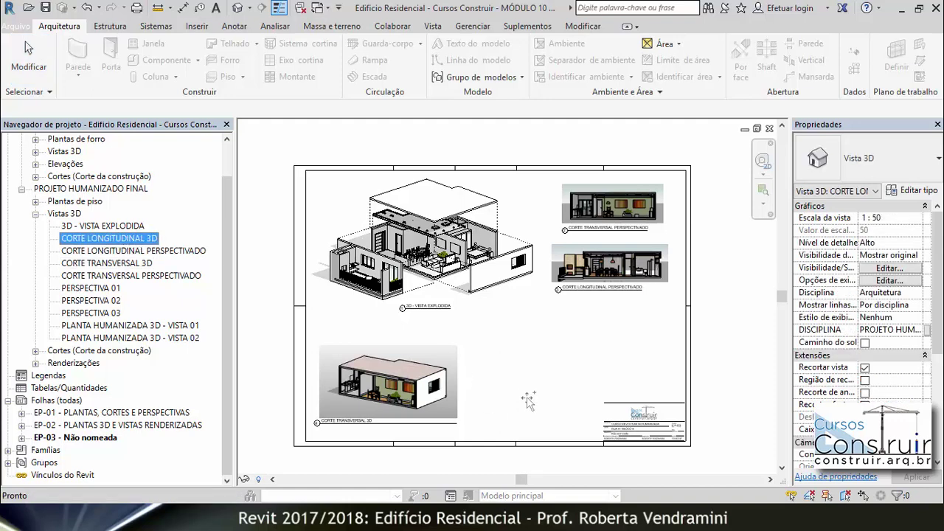
pyautogui.moveTo(531, 402); pyautogui.dragTo(531, 398)
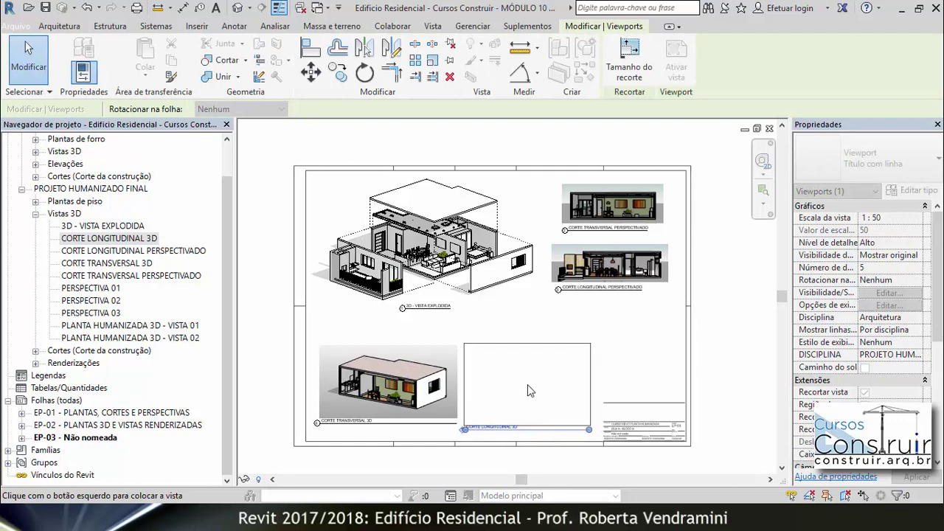
pyautogui.click(528, 390)
pyautogui.scroll(-2, 514, 450)
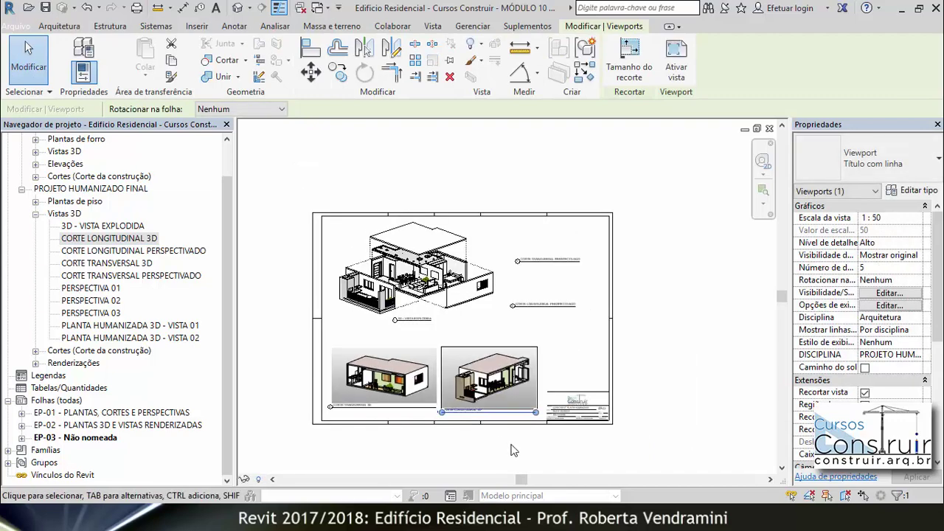
pyautogui.click(509, 445)
pyautogui.scroll(2, 486, 413)
pyautogui.scroll(1, 464, 310)
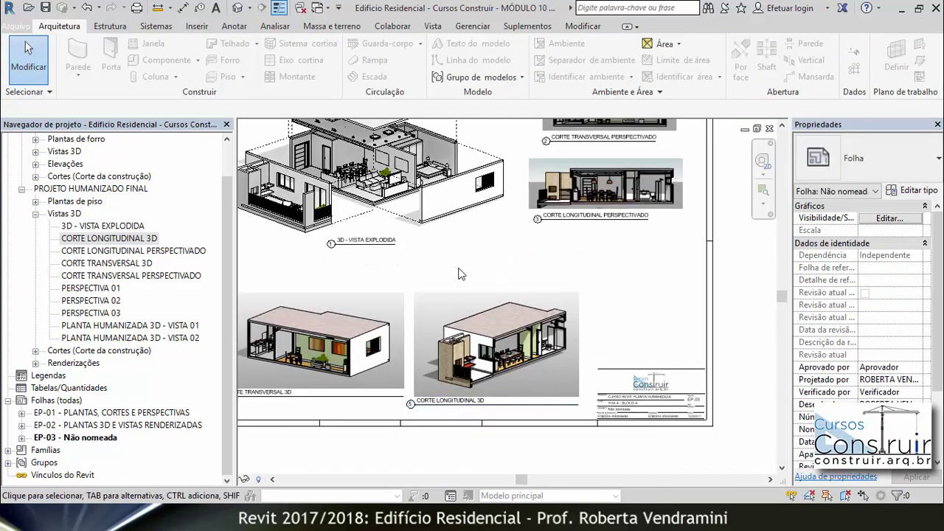
pyautogui.scroll(1, 461, 273)
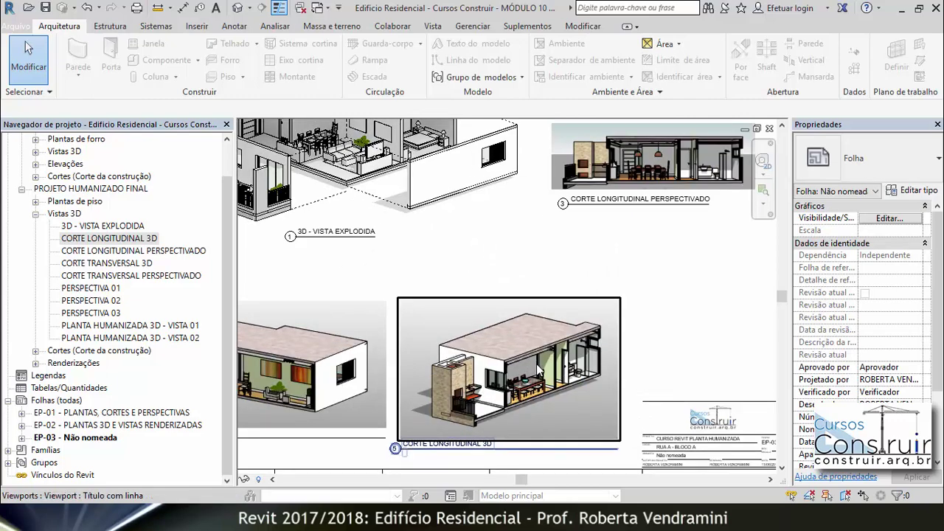
pyautogui.scroll(-1, 539, 369)
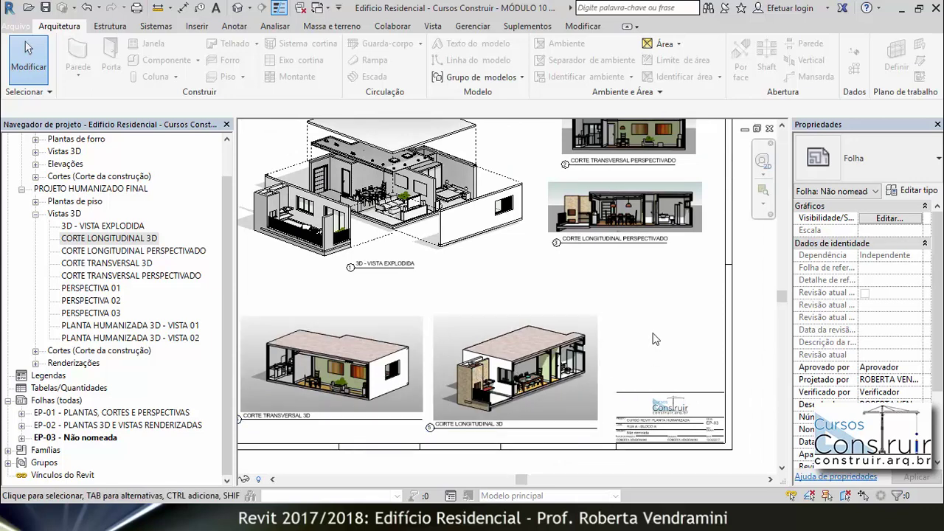
# Re-orbit the CORTE LONGITUDINAL 3D viewport, trim its crop top and bottom, and hide the border.
pyautogui.doubleClick(526, 360)
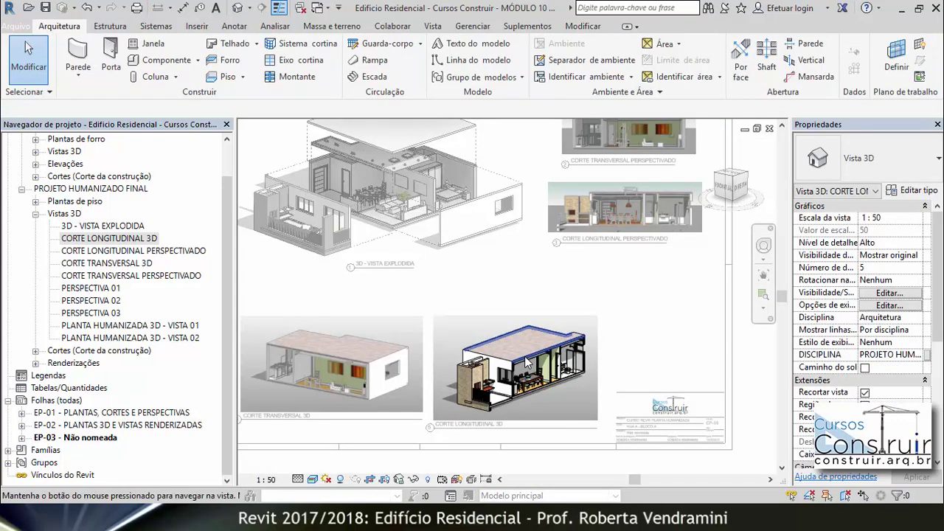
pyautogui.keyDown('shift'); pyautogui.moveTo(526, 361); pyautogui.dragTo(522, 362, button='middle'); pyautogui.keyUp('shift')
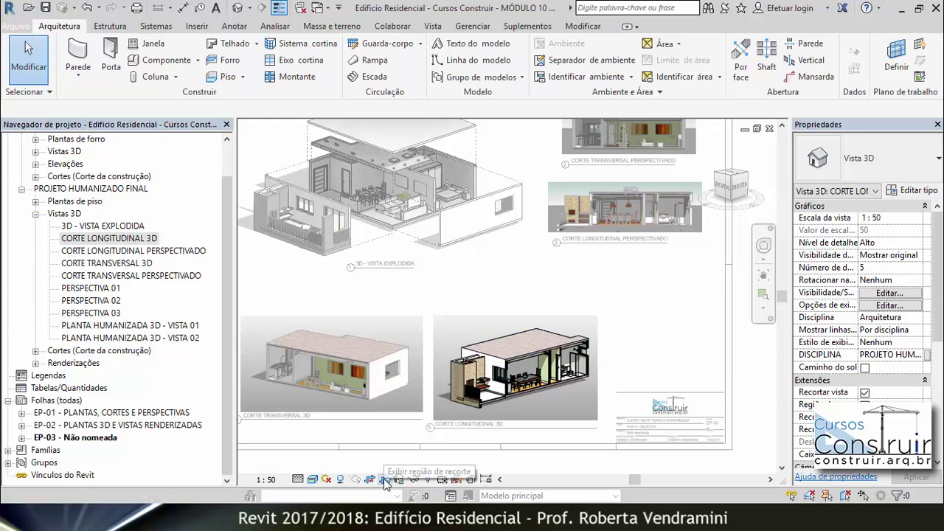
pyautogui.click(515, 426)
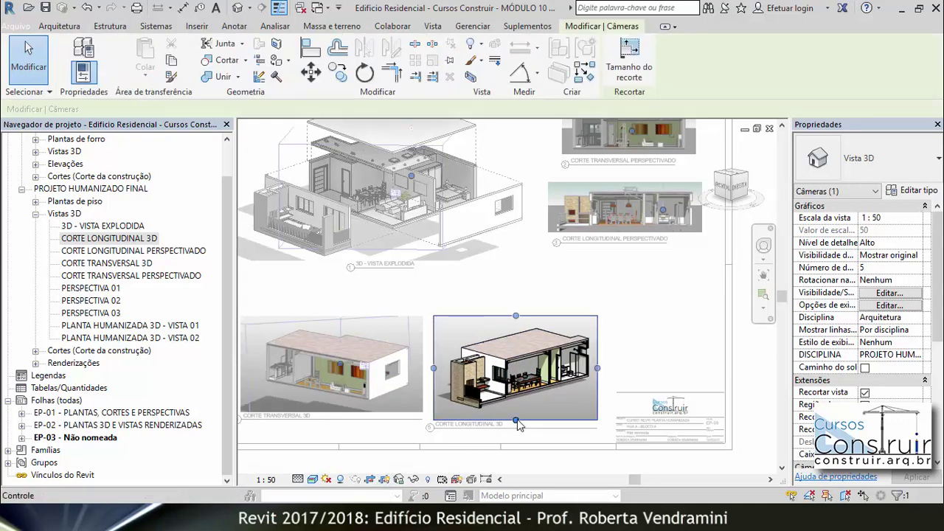
pyautogui.moveTo(515, 415); pyautogui.dragTo(516, 410)
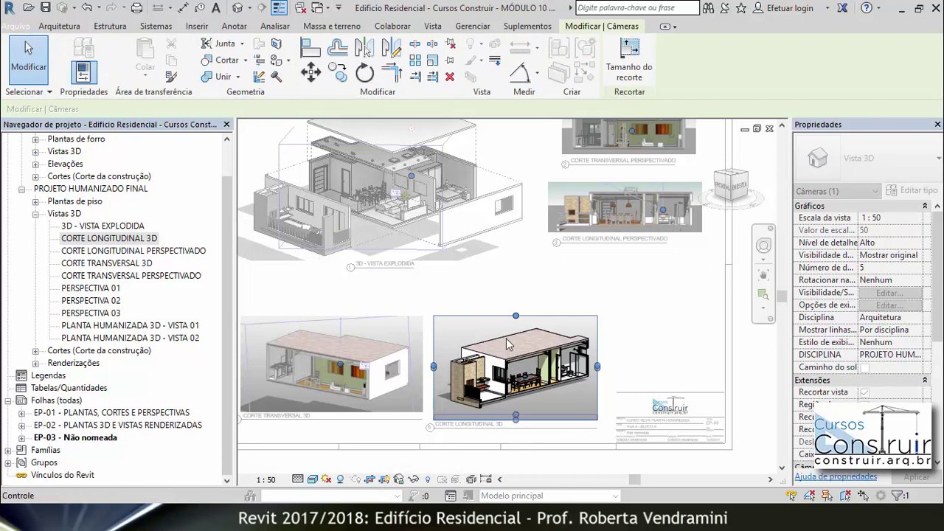
pyautogui.moveTo(516, 316); pyautogui.dragTo(517, 318)
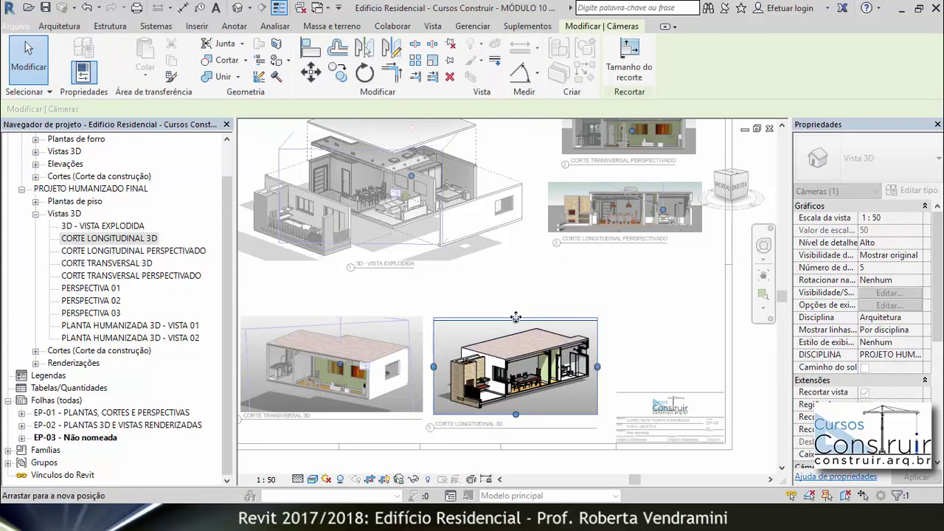
pyautogui.press('Escape')
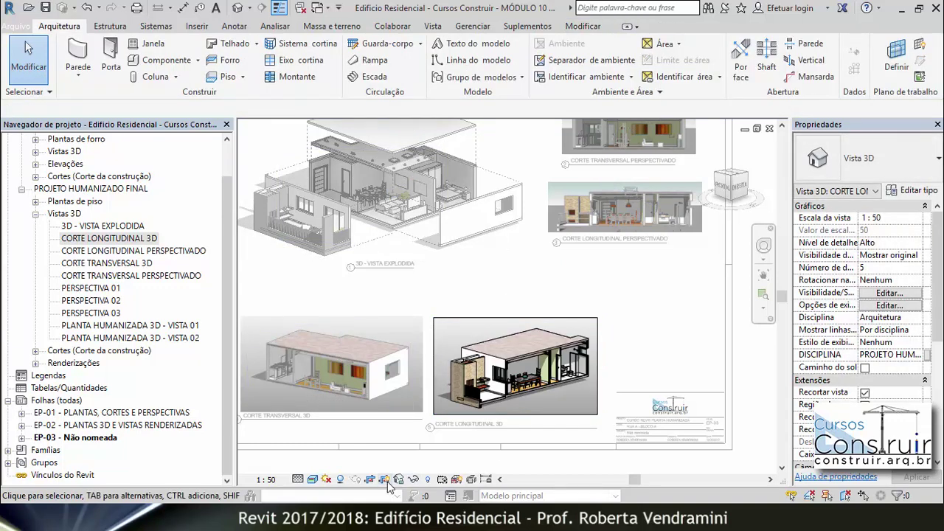
pyautogui.click(386, 480)
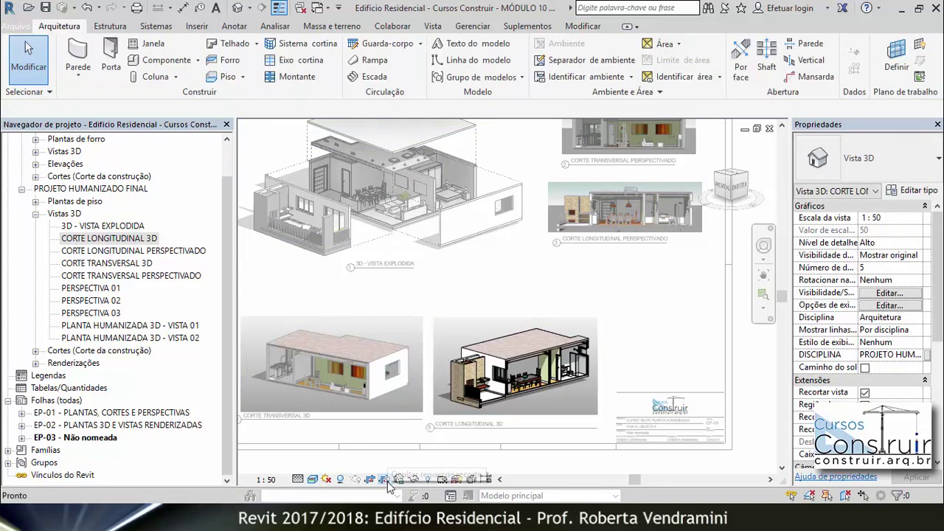
# Exit viewport editing, zoom over the title block, and select sheet EP-03 in the Project Browser.
pyautogui.doubleClick(656, 330)
pyautogui.scroll(-1, 475, 301)
pyautogui.scroll(-1, 476, 301)
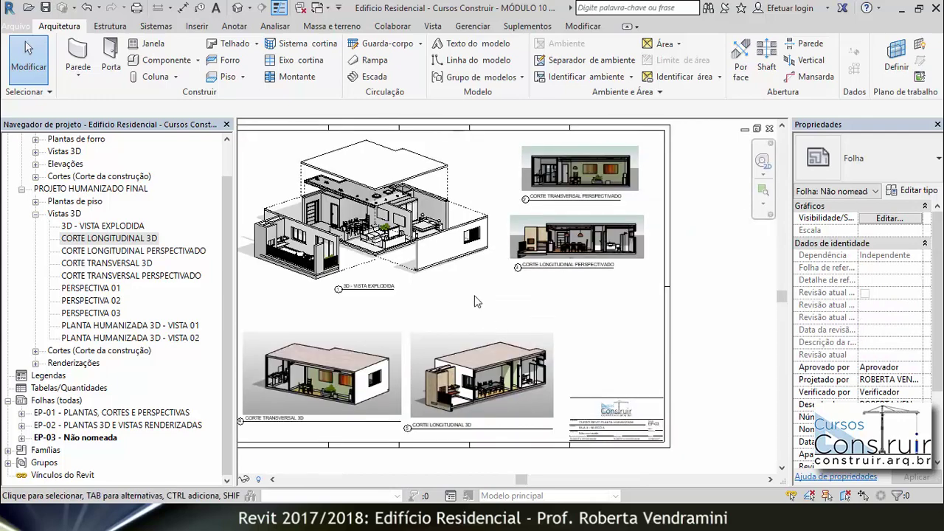
pyautogui.scroll(-1, 509, 345)
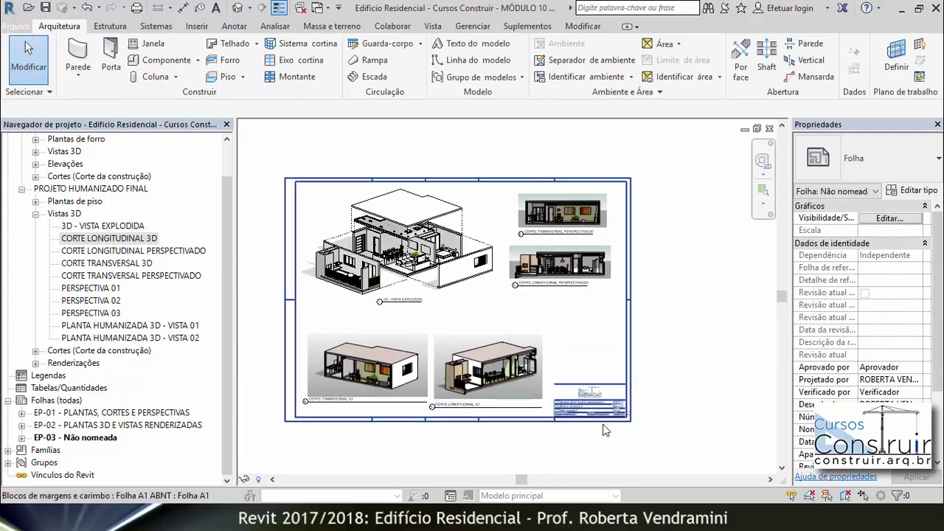
pyautogui.scroll(3, 603, 430)
pyautogui.scroll(1, 603, 430)
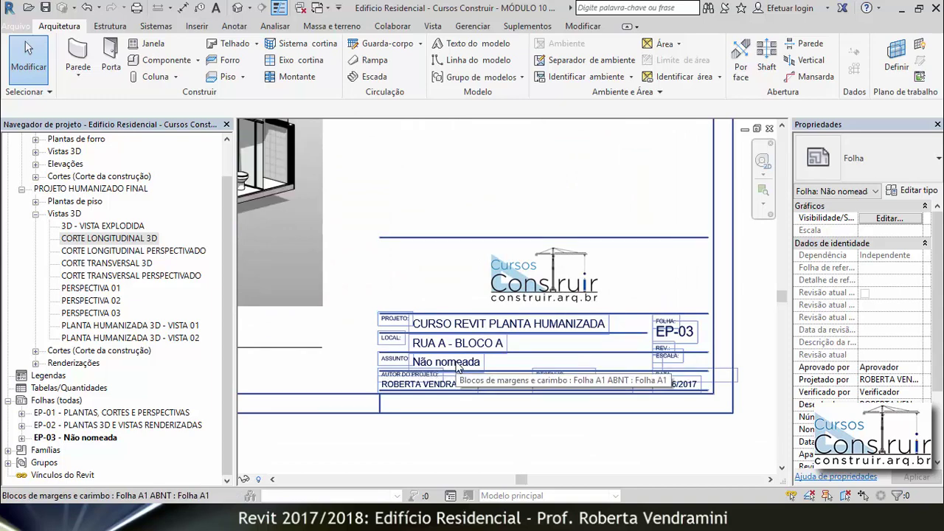
pyautogui.click(71, 438)
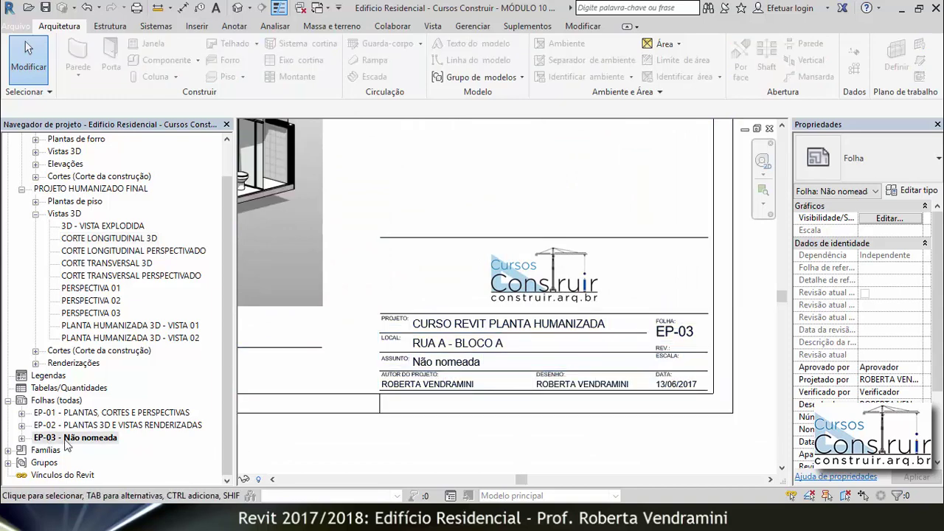
# Rename sheet EP-03 from Não nomeada to 'VISTA EXPLODIDA 3D E CORTES 3D'.
pyautogui.rightClick(66, 439)
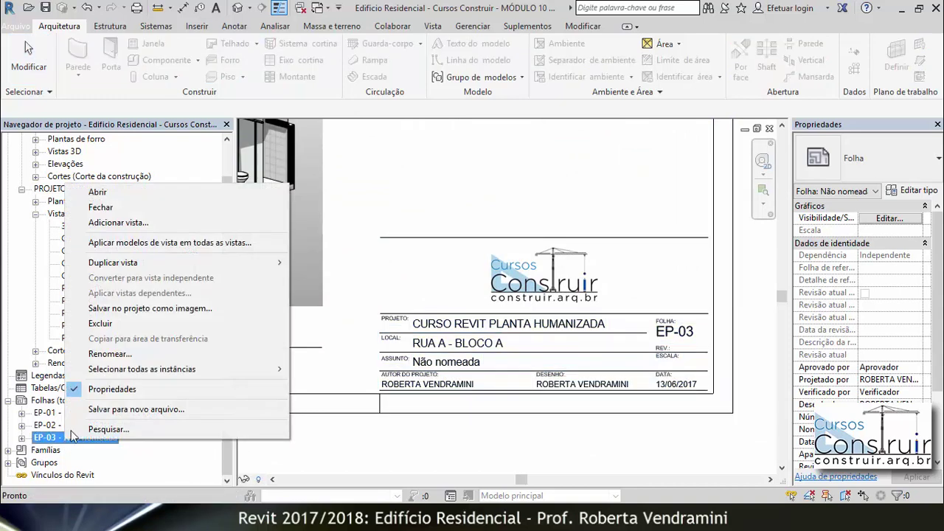
pyautogui.click(104, 354)
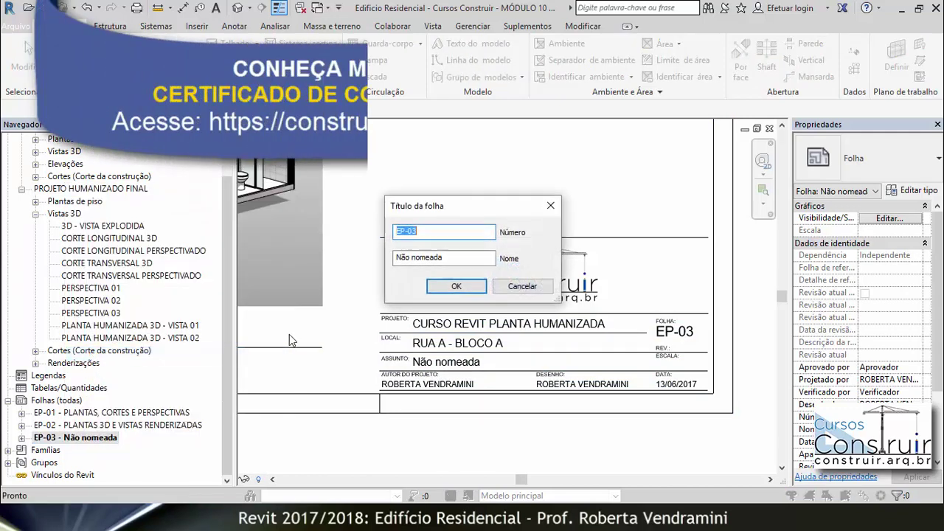
pyautogui.moveTo(450, 255); pyautogui.dragTo(384, 256)
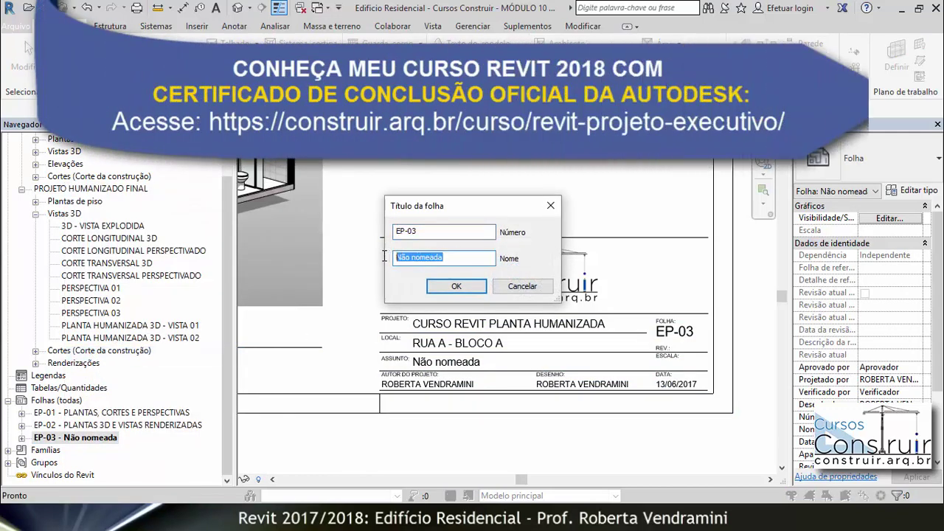
pyautogui.write('VISTA EXPLODIDA 3D ')
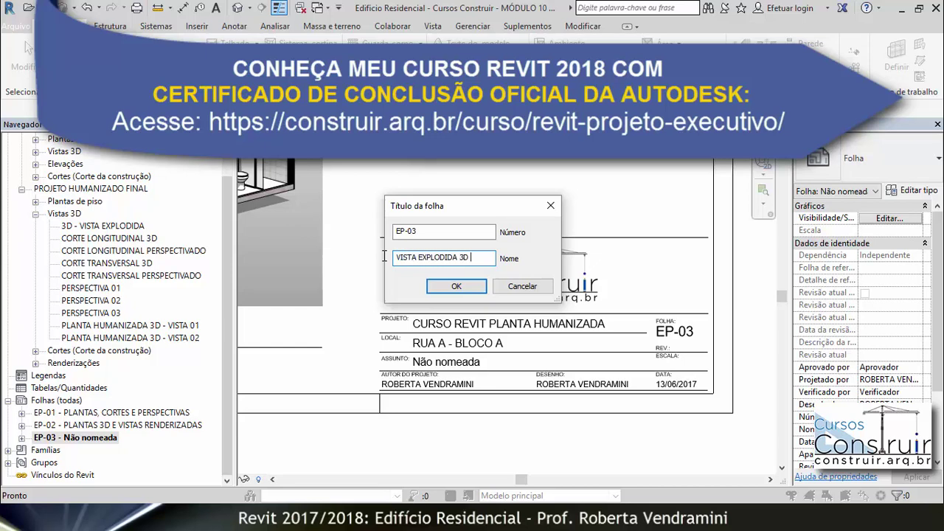
pyautogui.write('E CORTES')
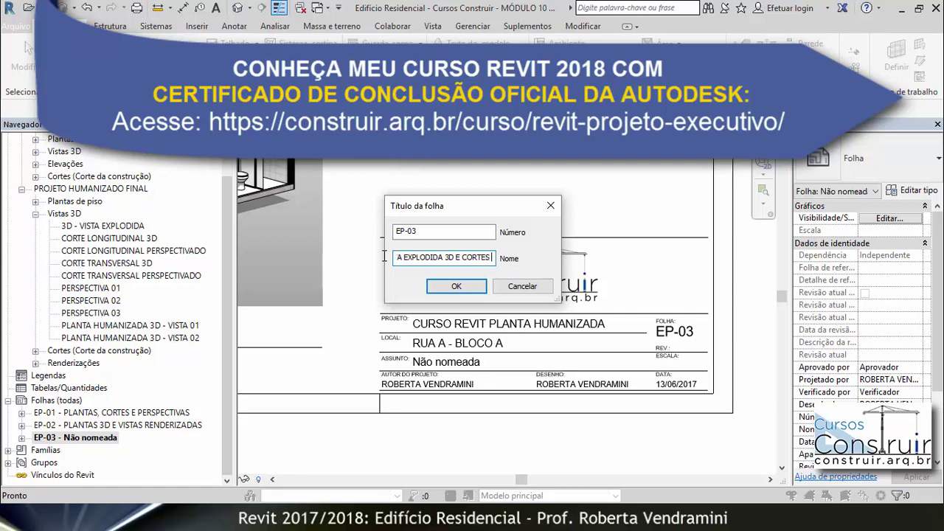
pyautogui.write(' 3D')
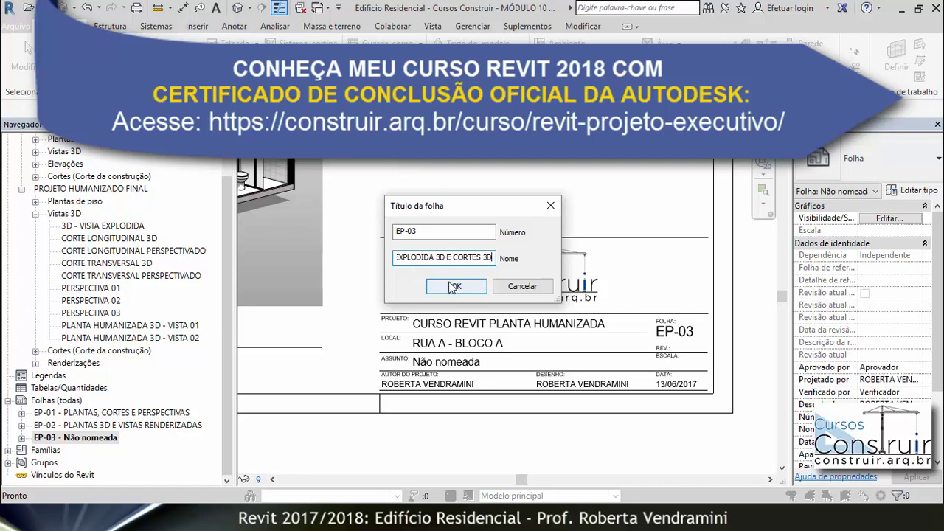
pyautogui.click(454, 286)
pyautogui.scroll(-3, 674, 338)
pyautogui.scroll(-3, 641, 384)
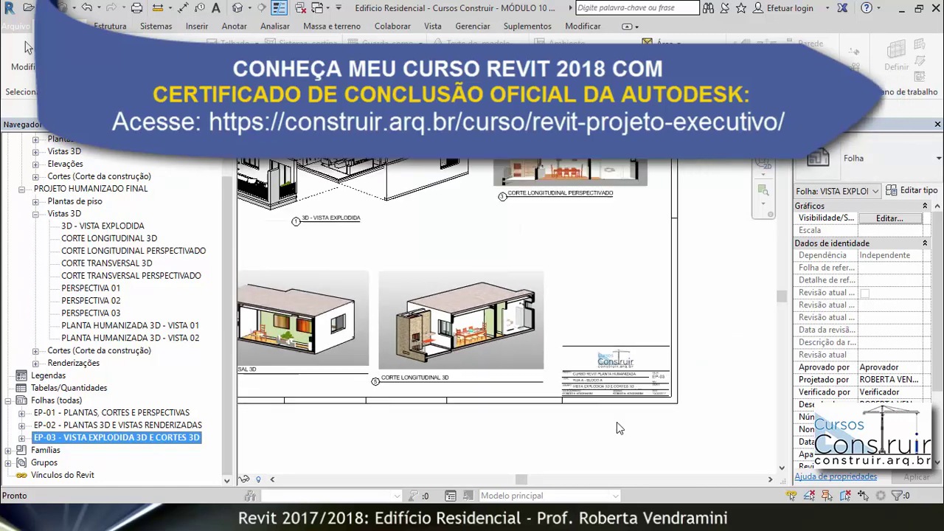
pyautogui.scroll(-2, 617, 422)
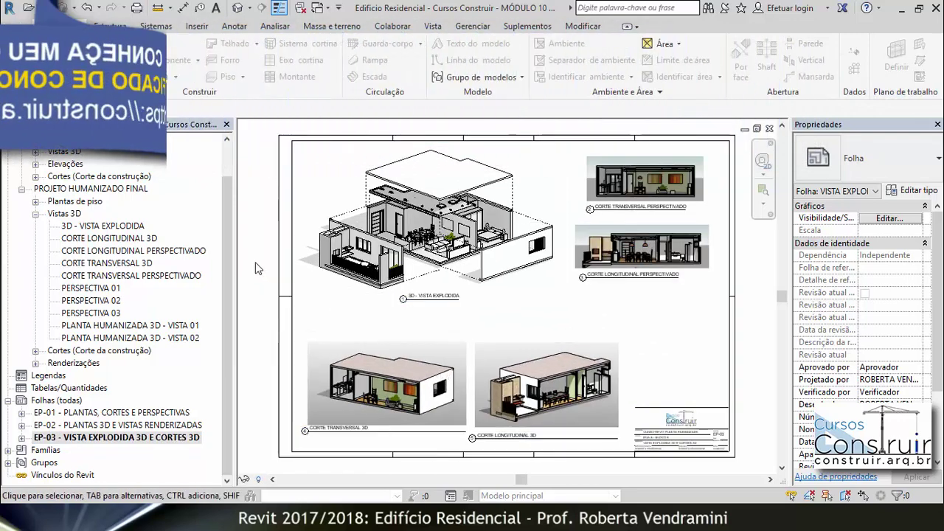